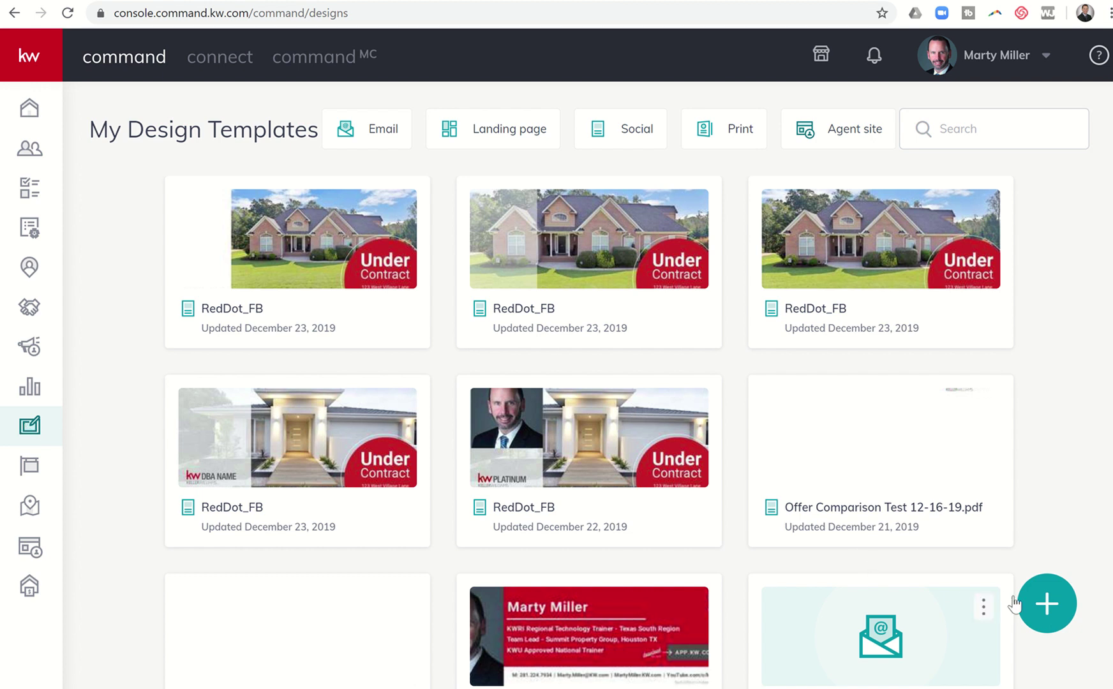
# Create a new Social design from the Facebook template TopSchools-02_FB in the Agent Sites category.
pyautogui.click(1050, 614)
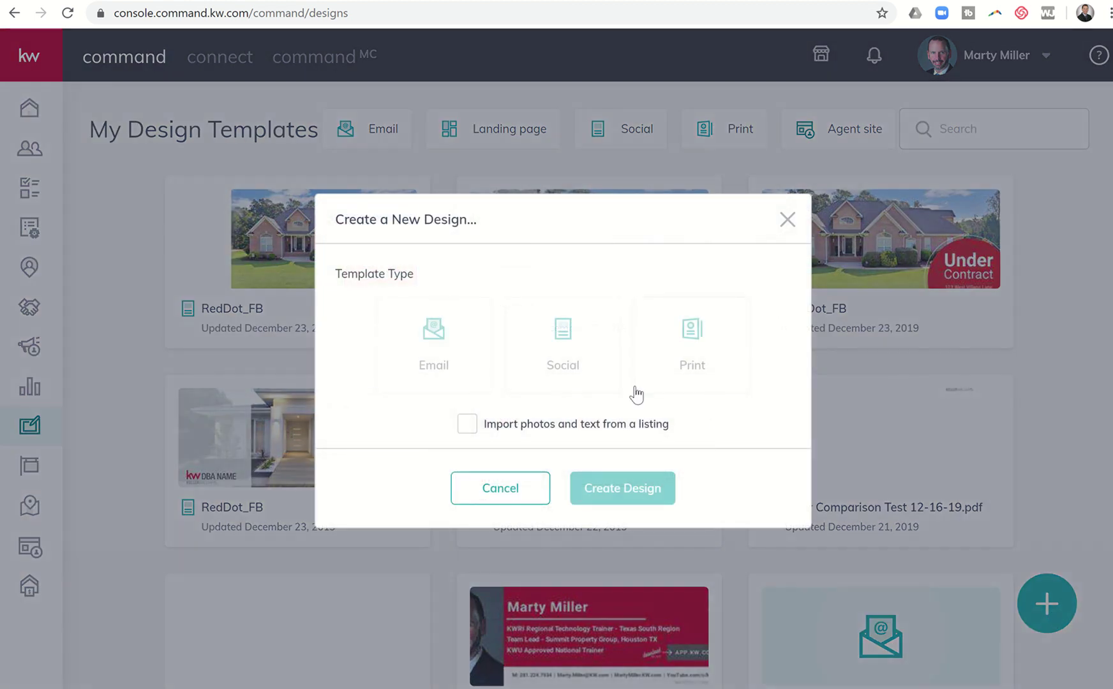
pyautogui.click(571, 357)
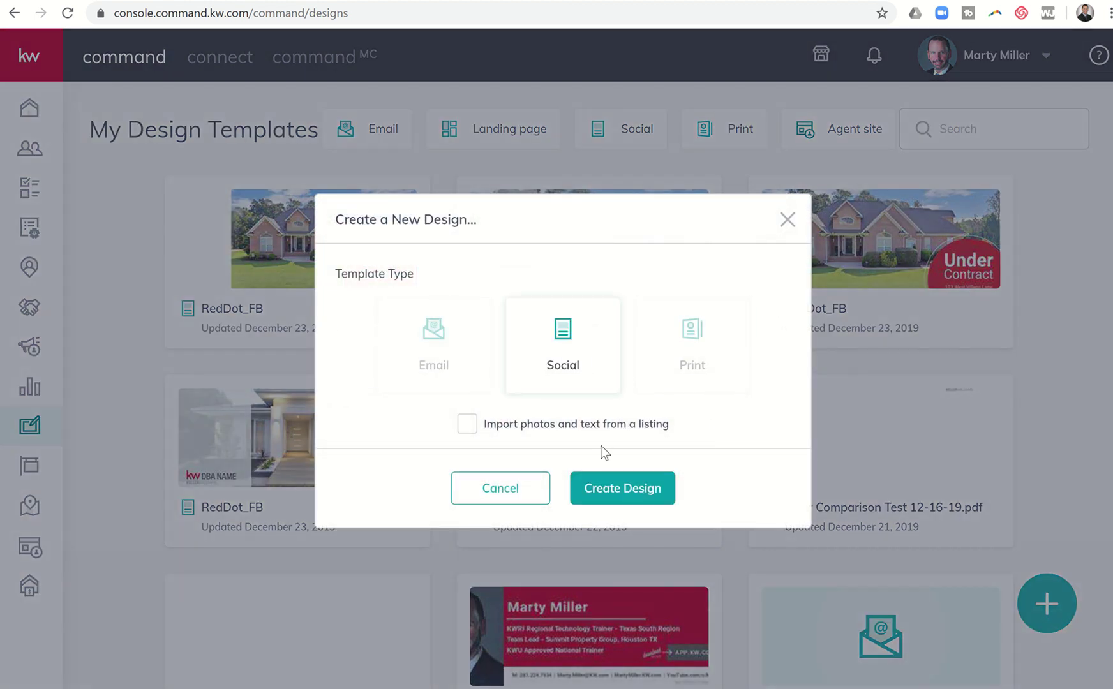
pyautogui.click(600, 487)
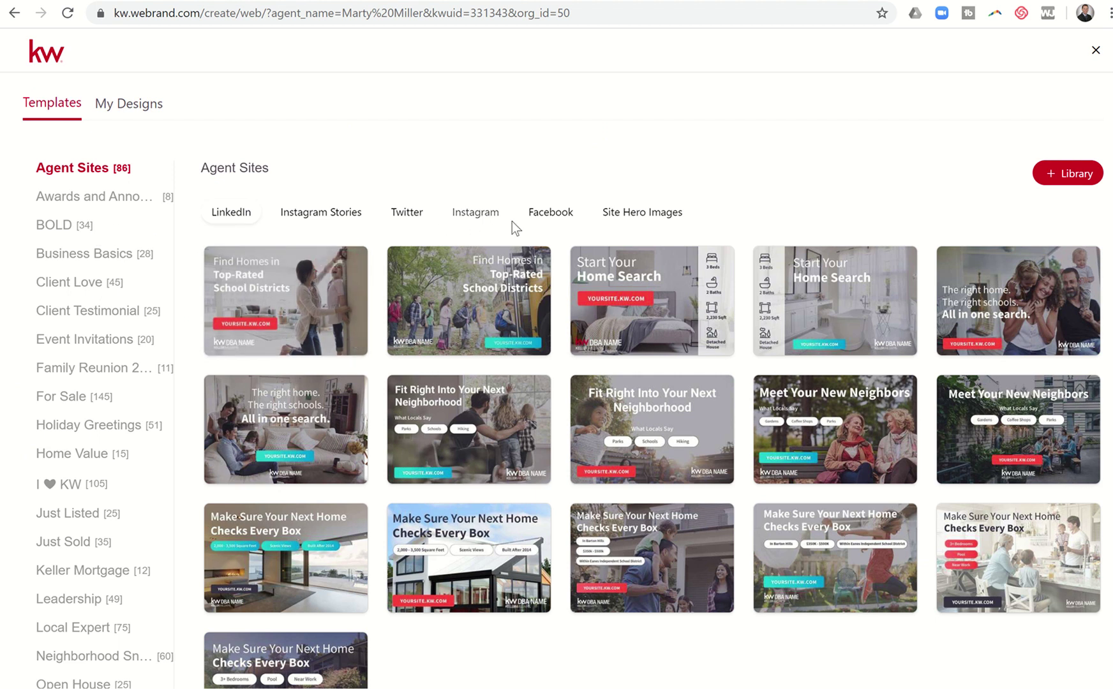
pyautogui.click(545, 218)
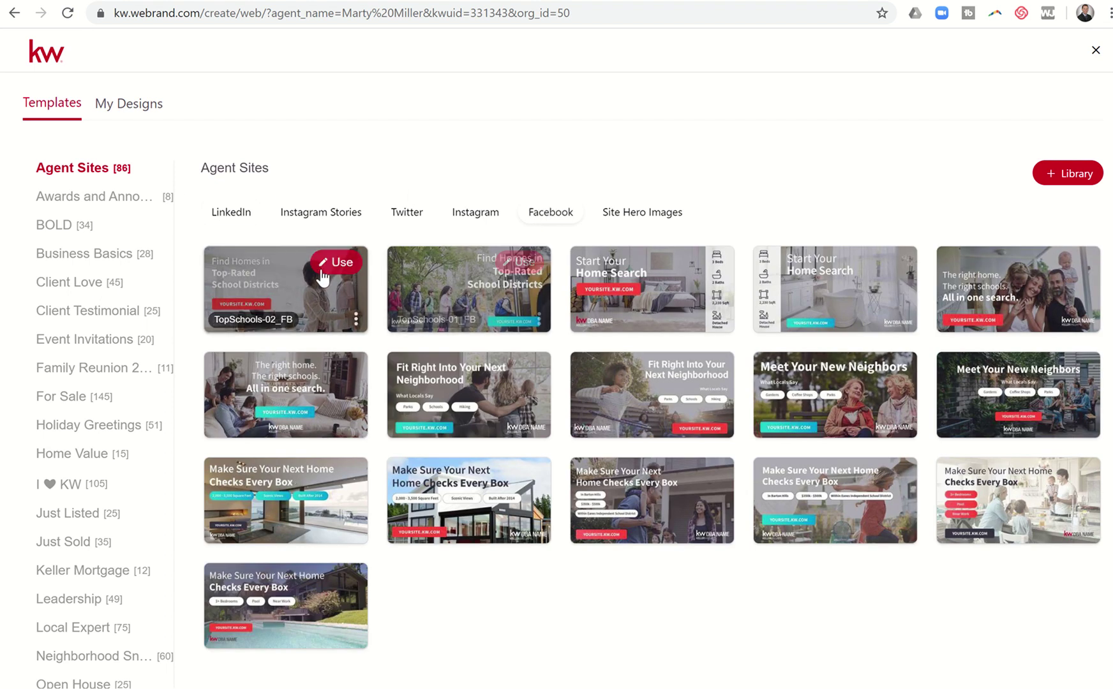
pyautogui.click(334, 263)
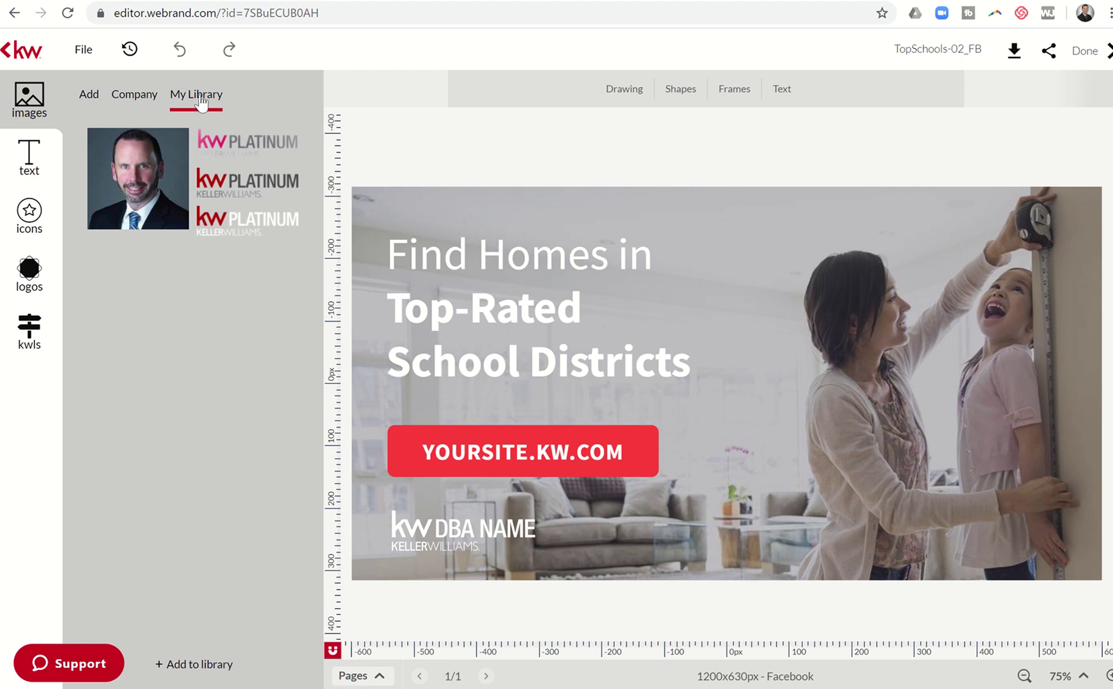
# Examine the sources for adding images and the local file upload dialog, without uploading a file.
pyautogui.click(87, 101)
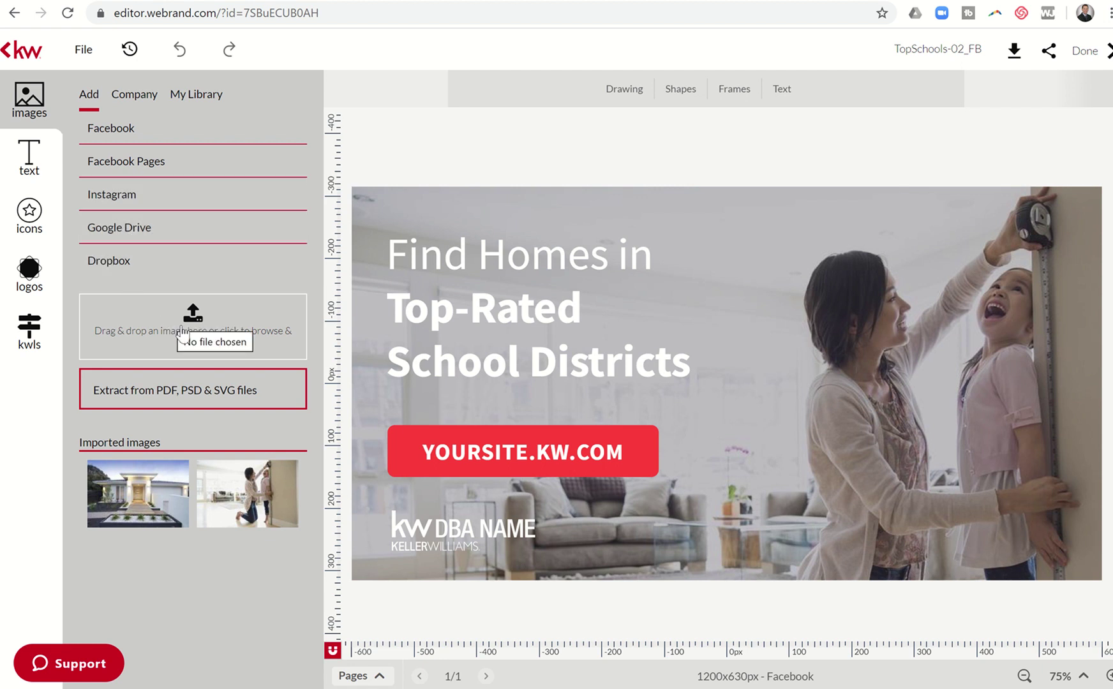
pyautogui.click(168, 319)
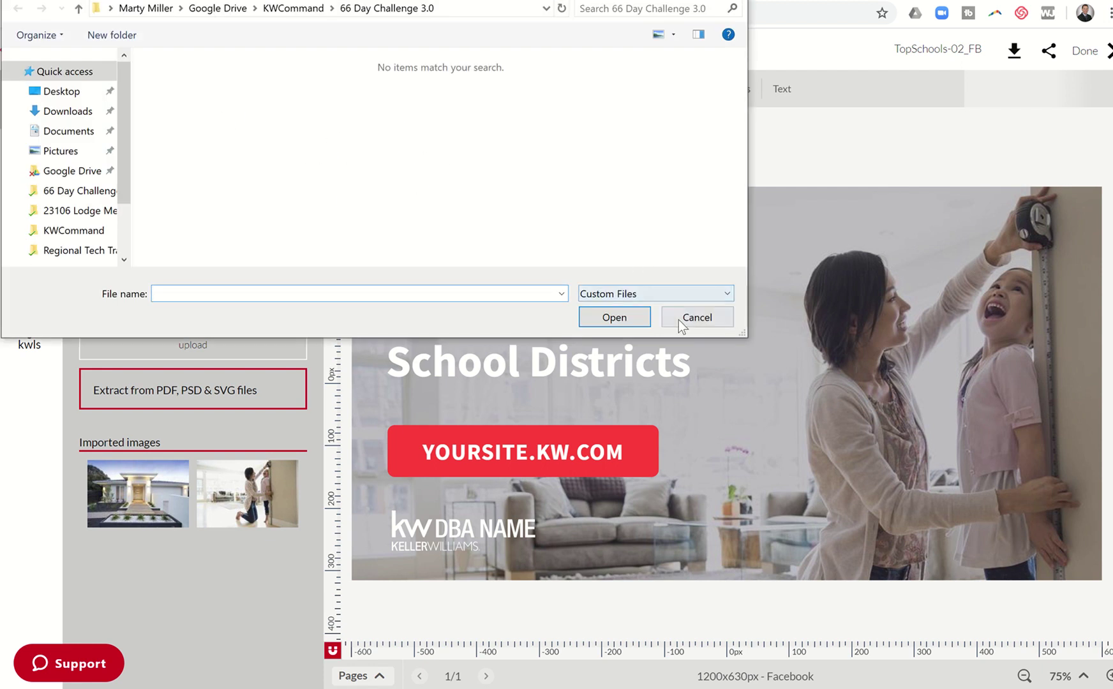
pyautogui.click(696, 317)
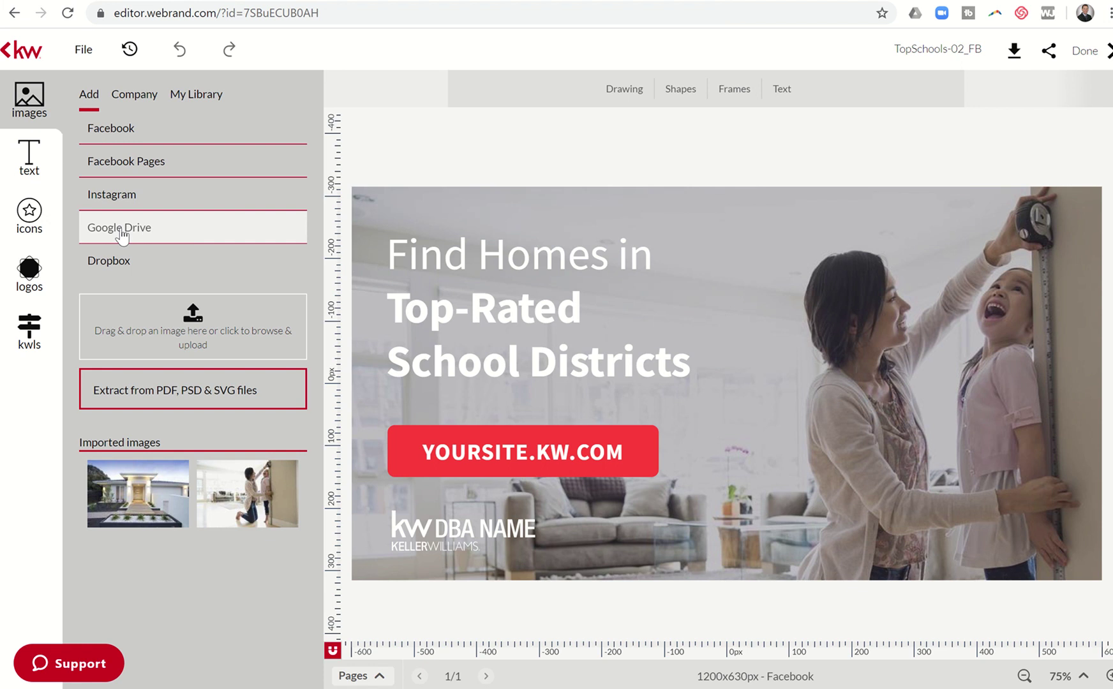
# Browse the photo albums offered by the Facebook image source and return to the list of sources.
pyautogui.click(129, 137)
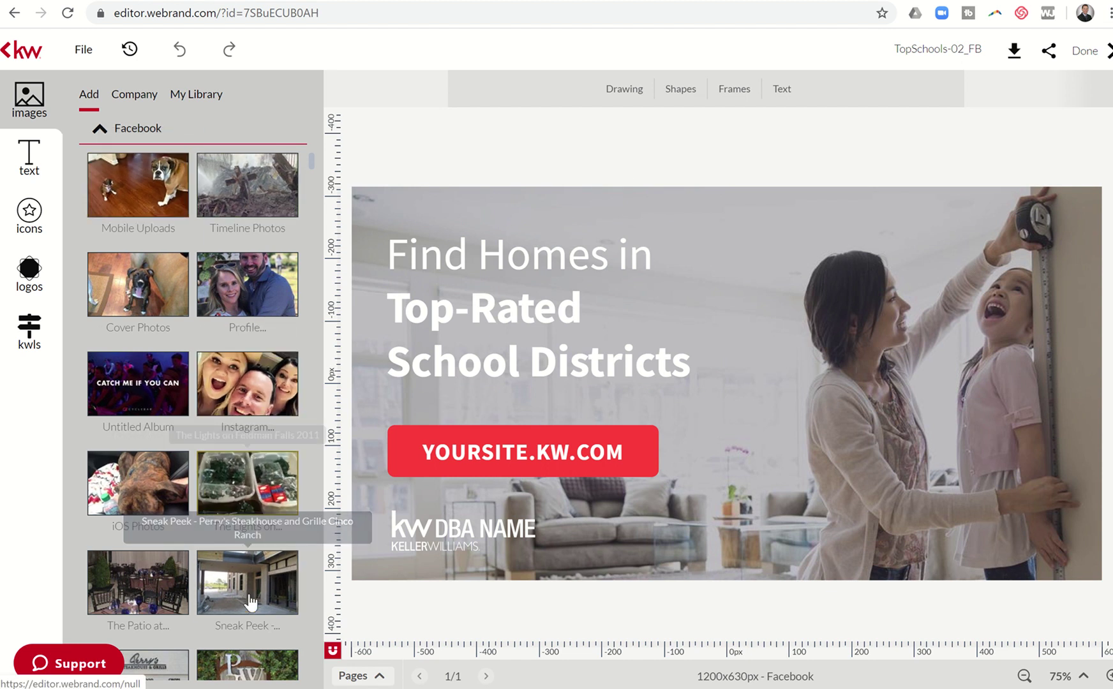
pyautogui.scroll(-5, 249, 596)
pyautogui.scroll(5, 249, 597)
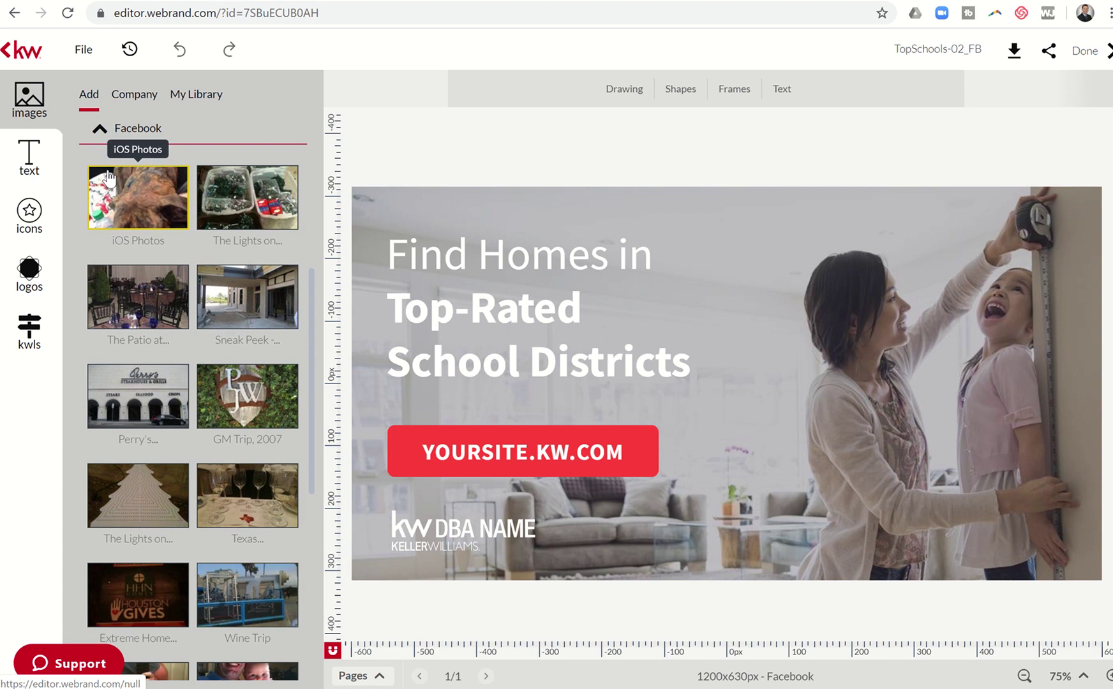
pyautogui.click(107, 135)
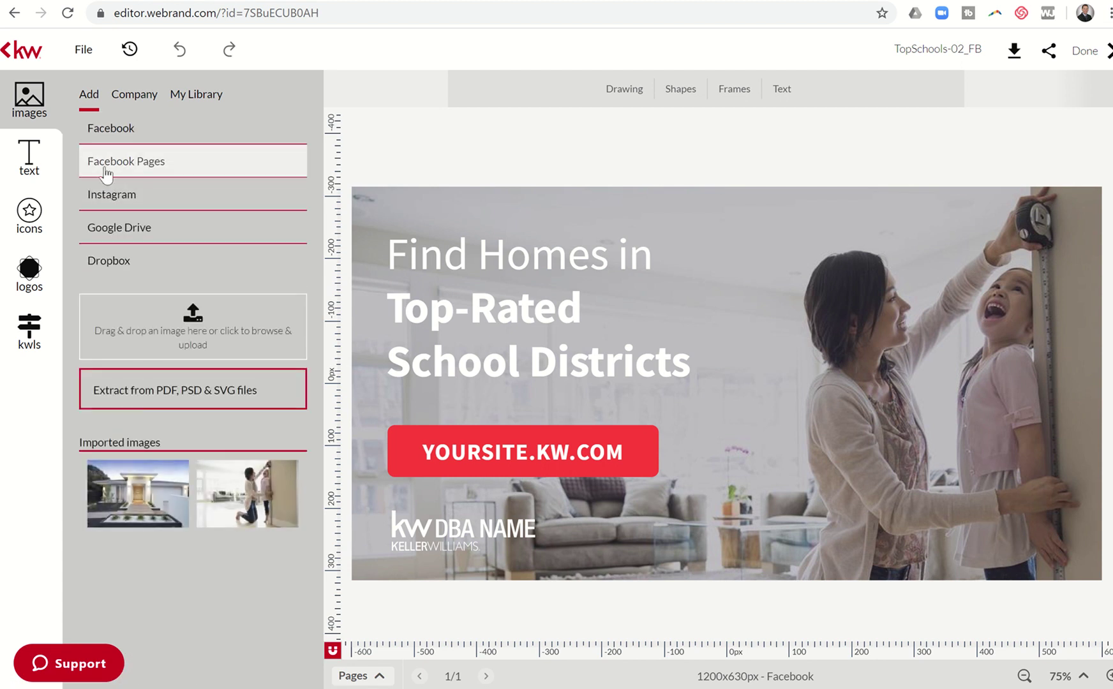
# Connect the Facebook Pages image source with the previously linked account and check its albums and the imported images.
pyautogui.click(105, 167)
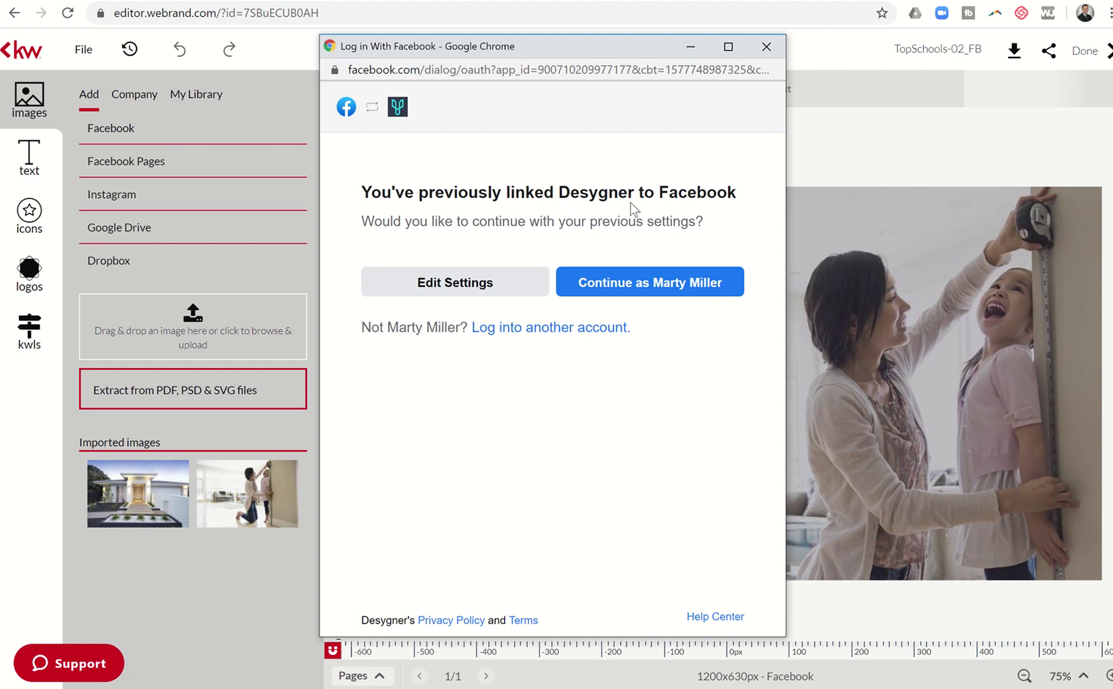
pyautogui.click(651, 294)
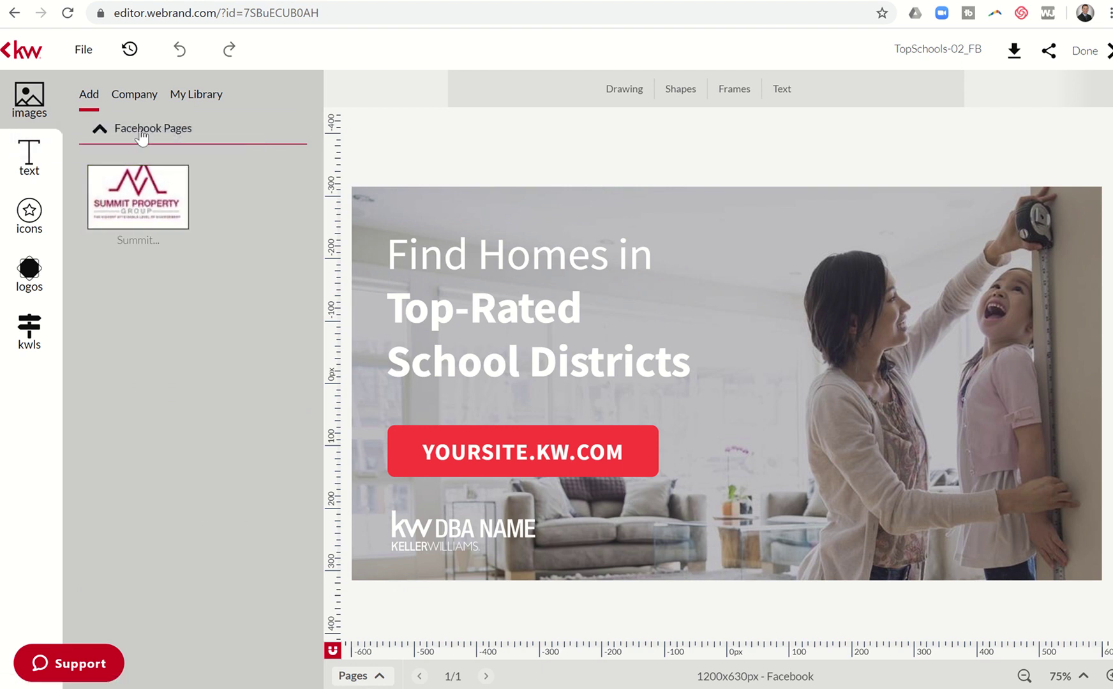
pyautogui.click(99, 132)
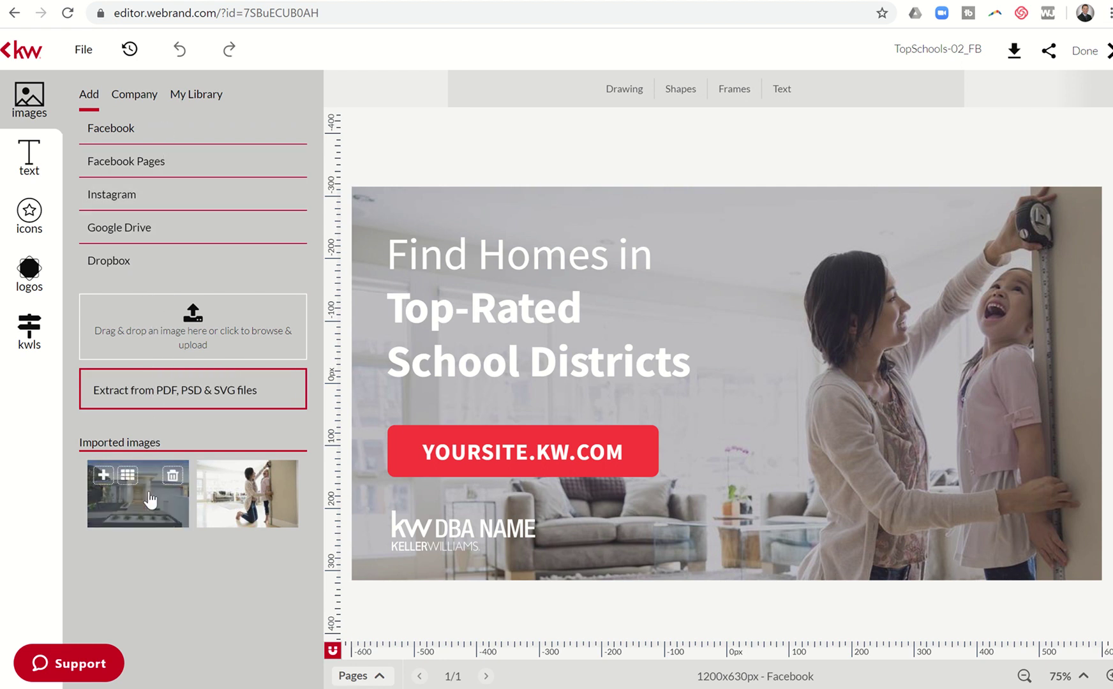
pyautogui.moveTo(162, 518)
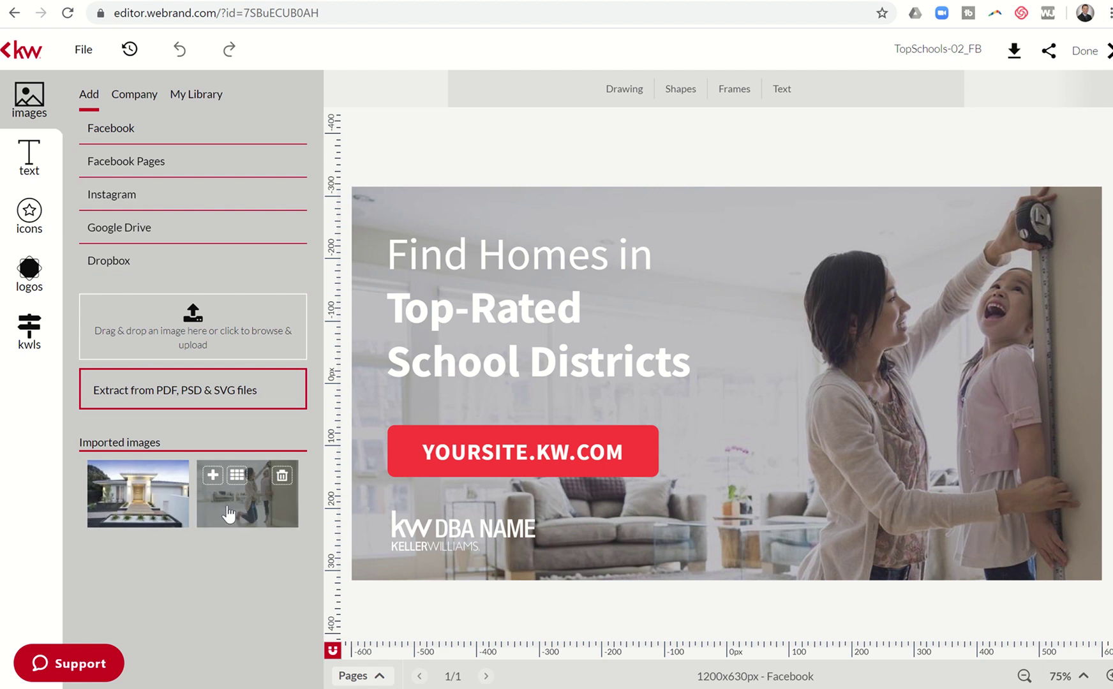
# Browse the company's KW Stock Images folder from beginning to end and return to its start.
pyautogui.click(134, 96)
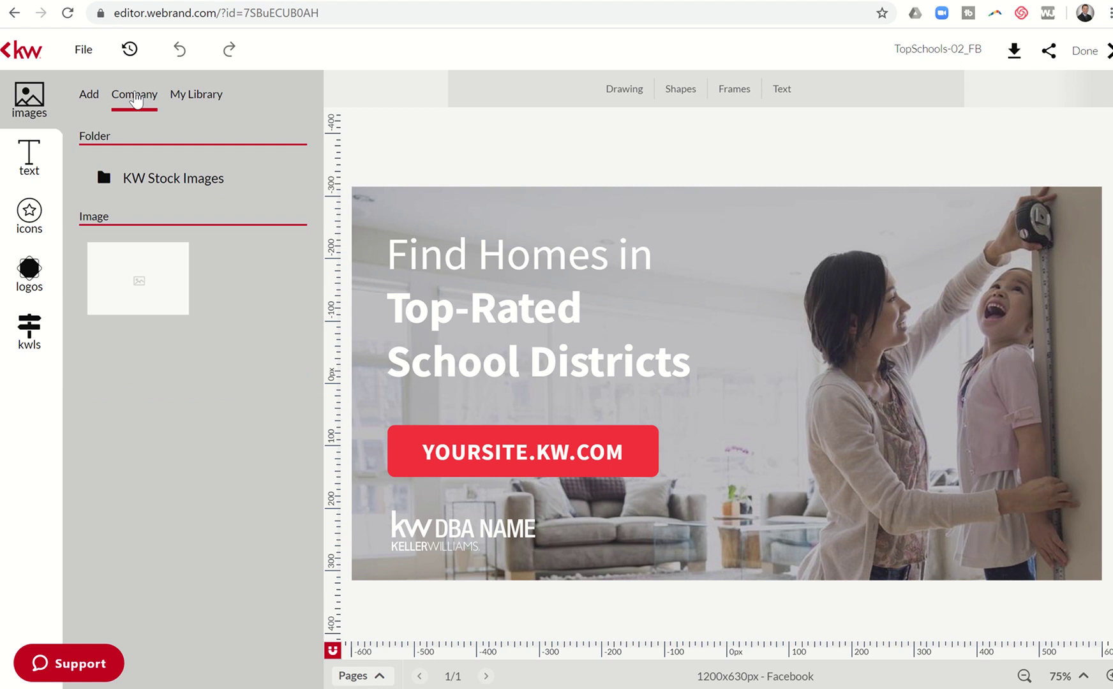
pyautogui.click(149, 180)
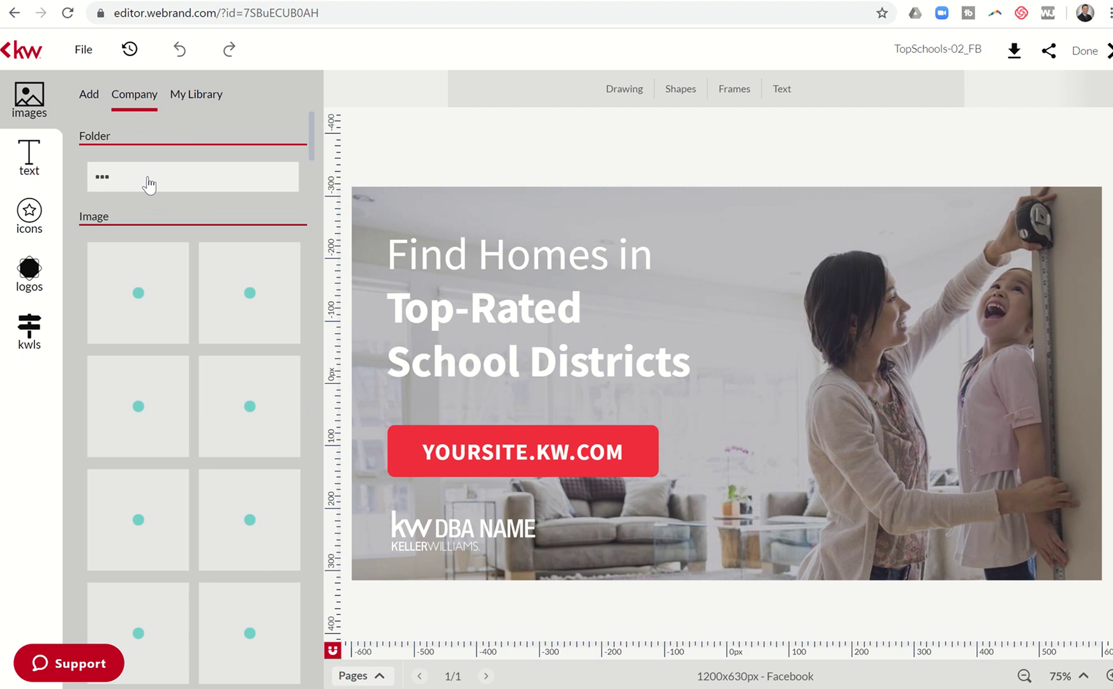
pyautogui.moveTo(179, 290)
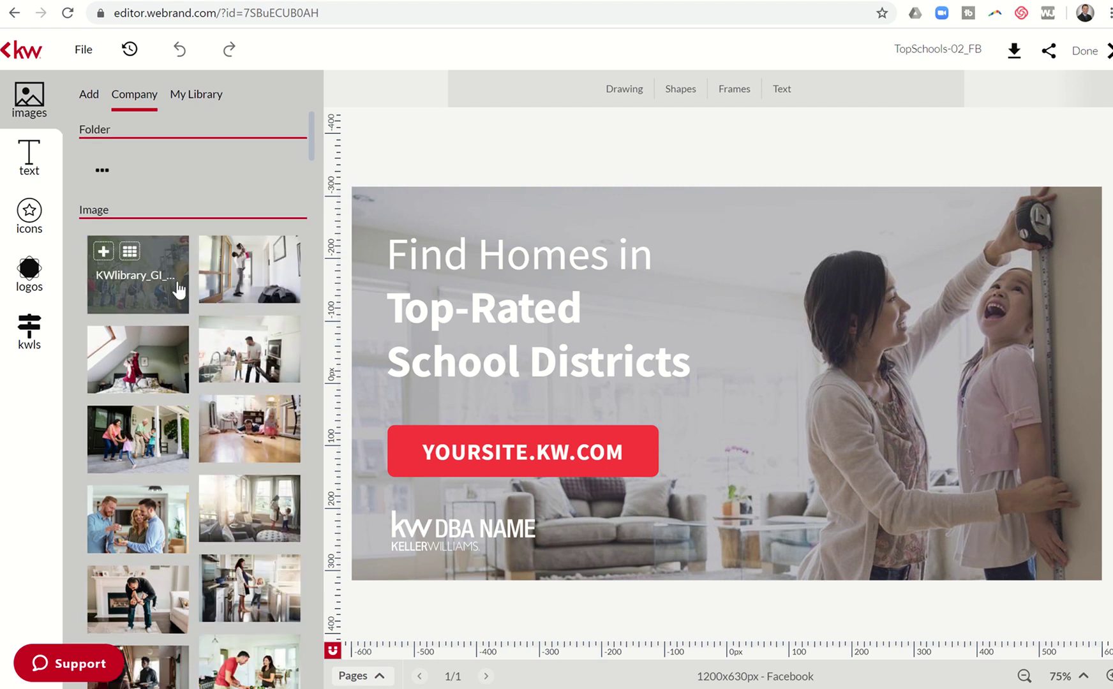
pyautogui.scroll(-4, 178, 291)
pyautogui.scroll(-7, 179, 290)
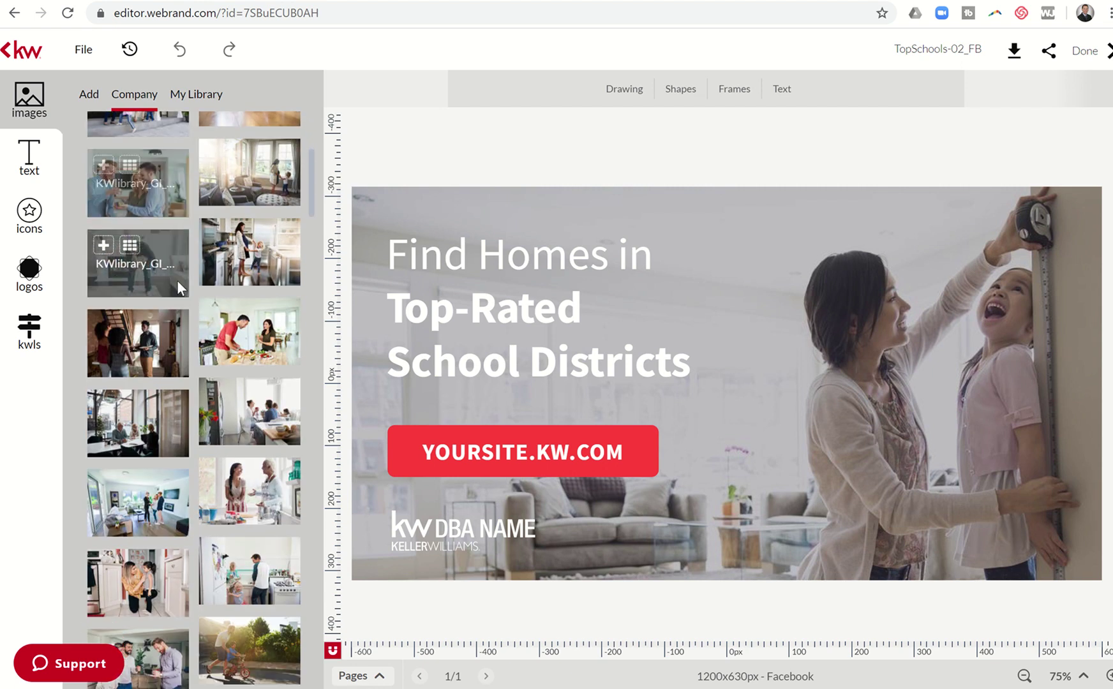
pyautogui.scroll(-8, 179, 291)
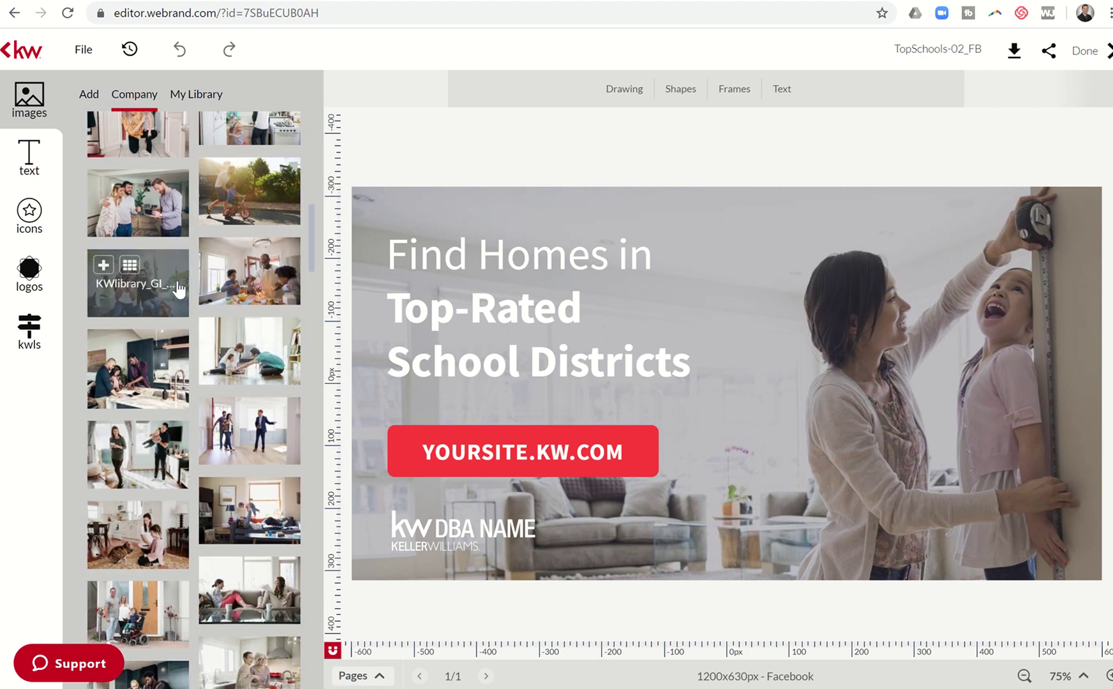
pyautogui.scroll(-10, 189, 223)
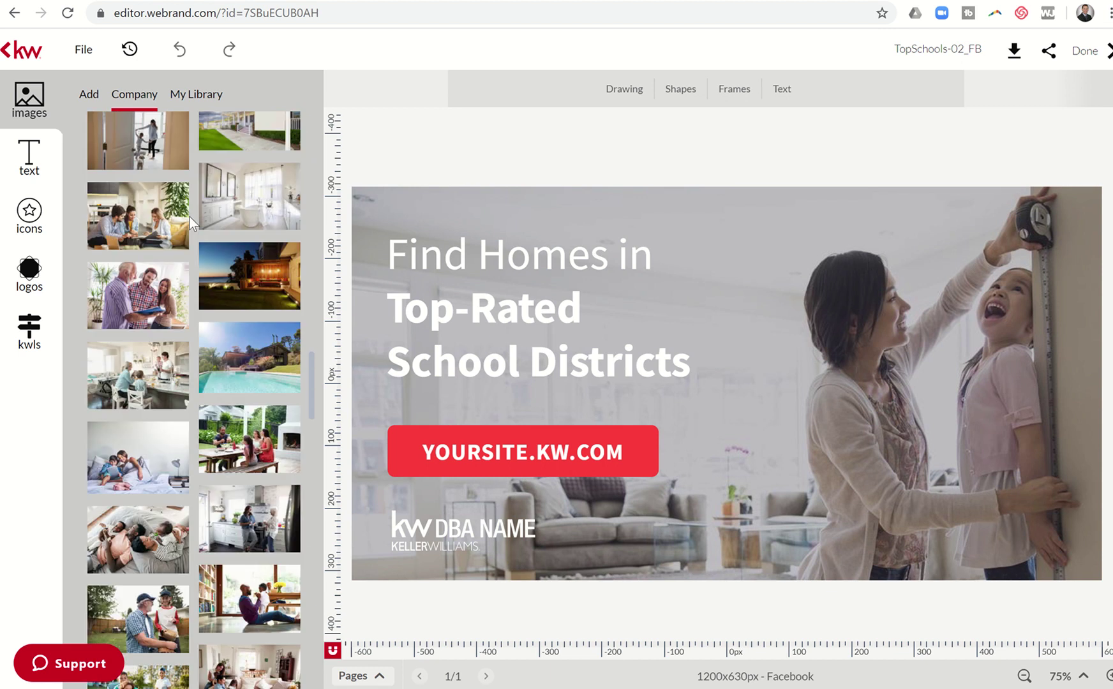
pyautogui.scroll(-10, 189, 221)
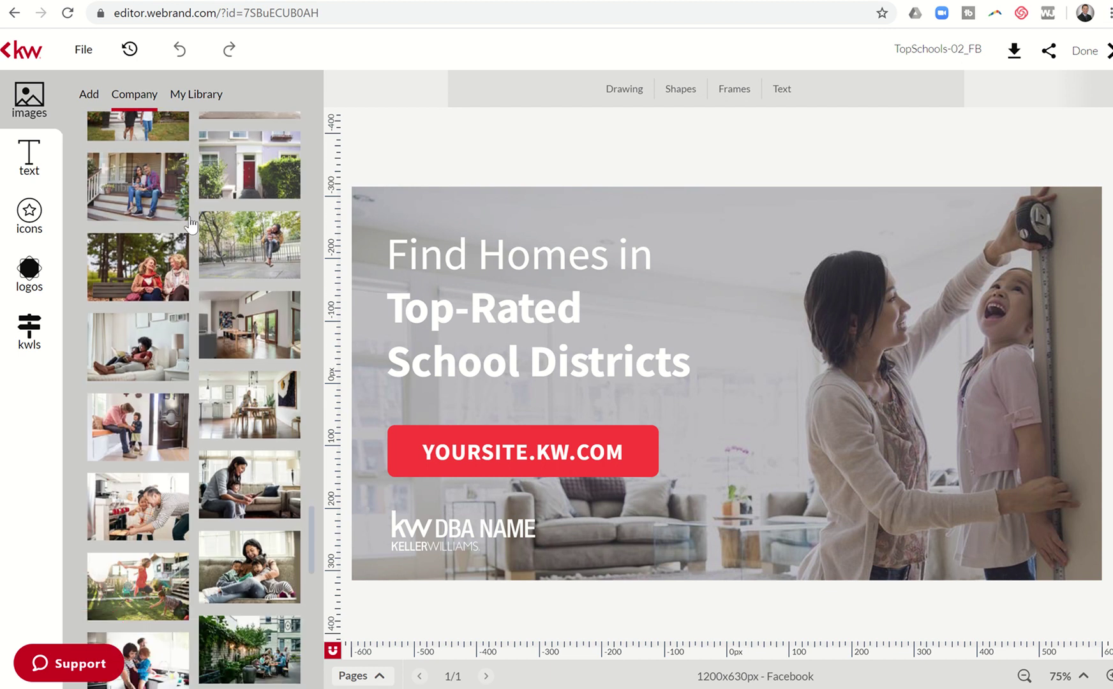
pyautogui.scroll(-5, 190, 221)
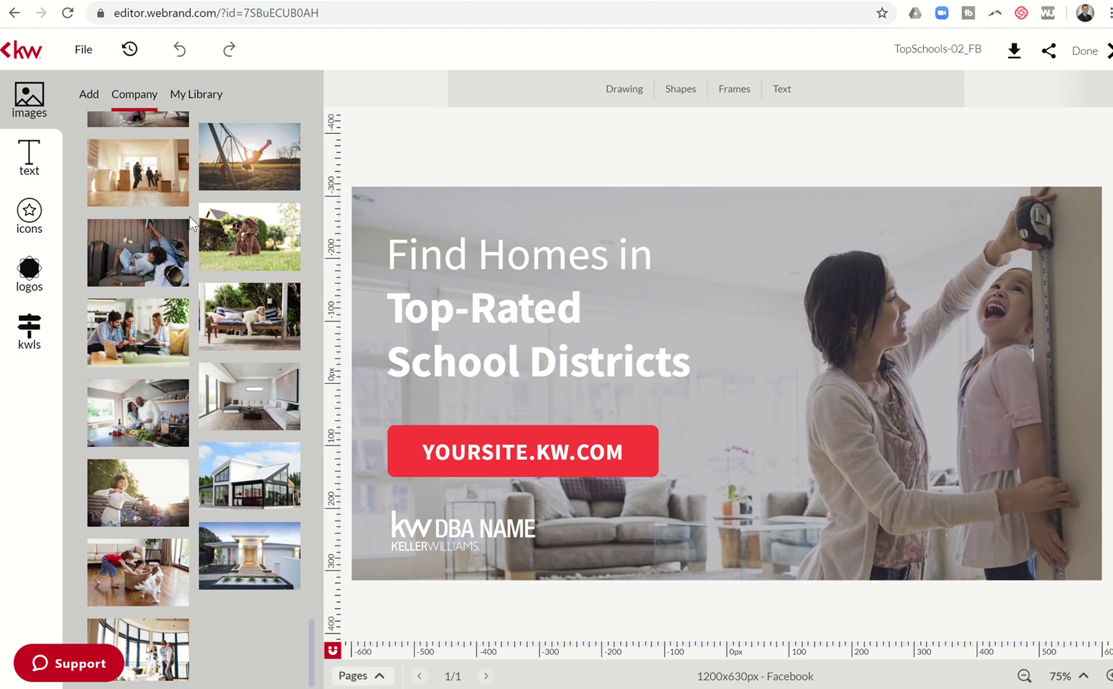
pyautogui.scroll(-10, 189, 217)
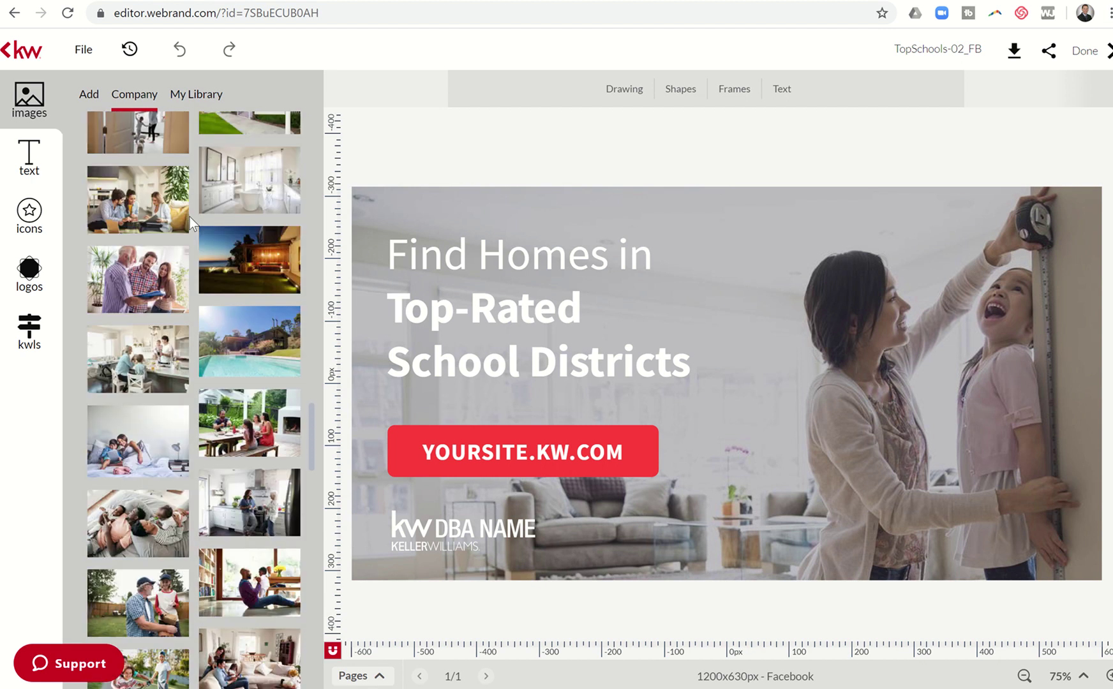
pyautogui.scroll(15, 190, 218)
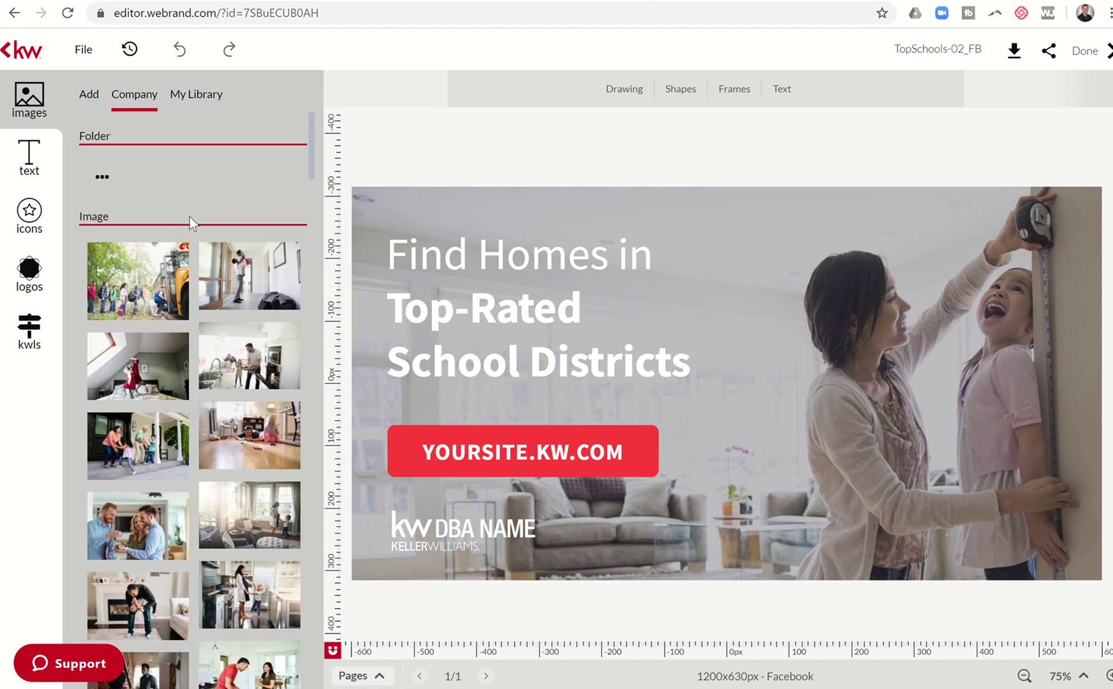
# Examine the agent photo and logos in the personal image library and its add-to-library dialog, and close the dialog.
pyautogui.click(202, 101)
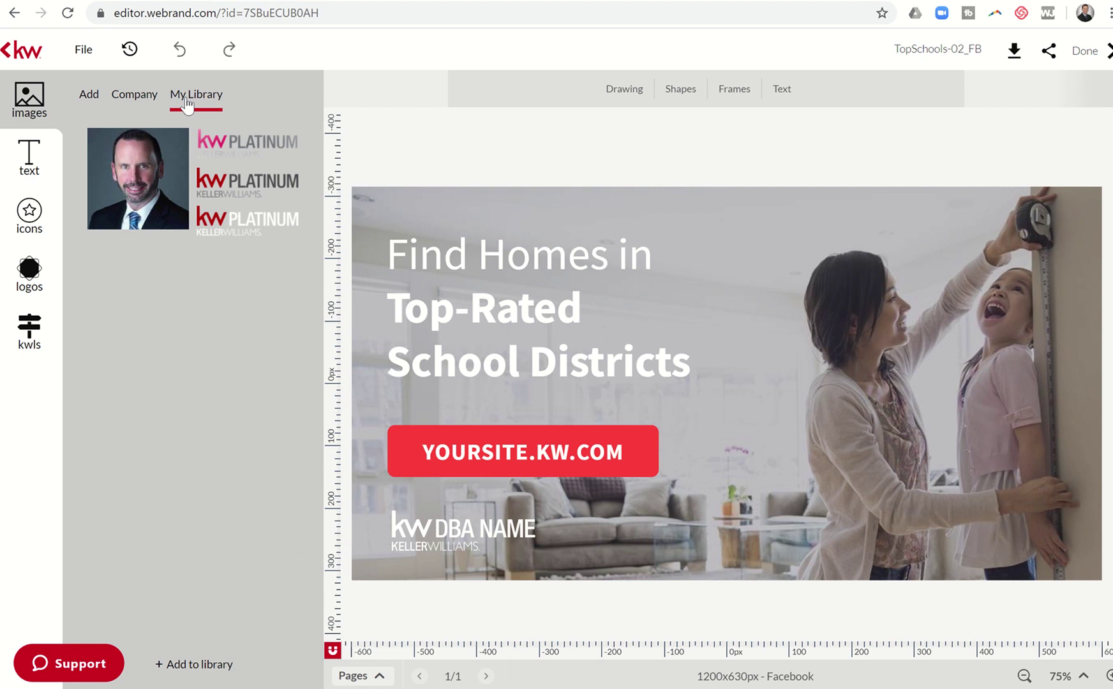
pyautogui.moveTo(135, 171)
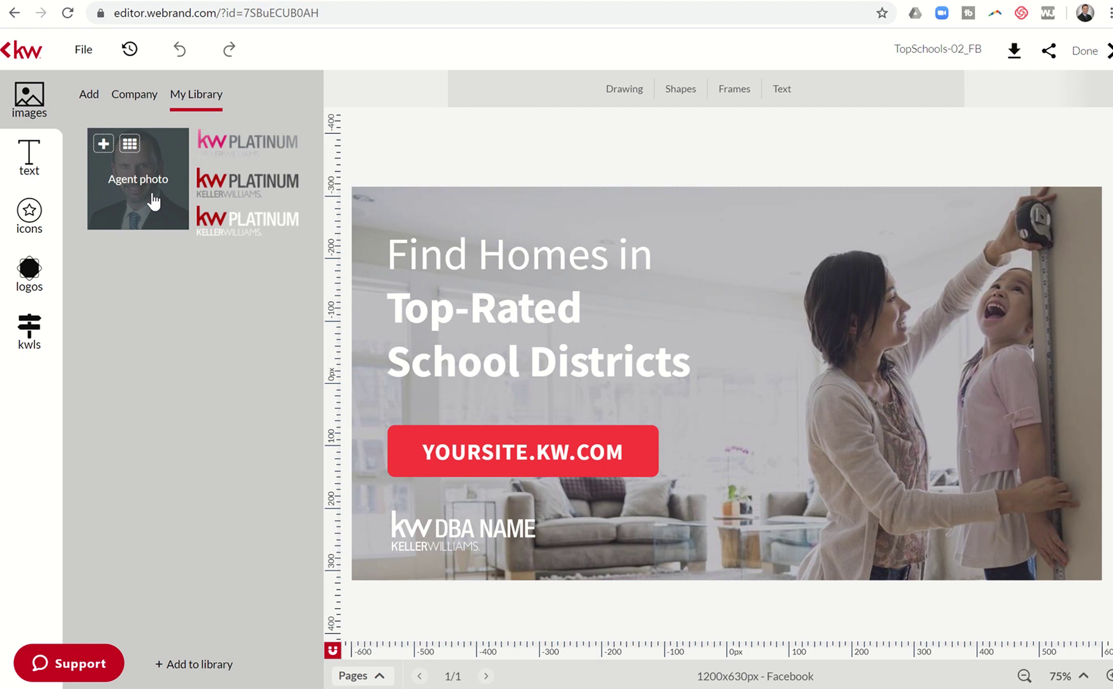
pyautogui.moveTo(247, 185)
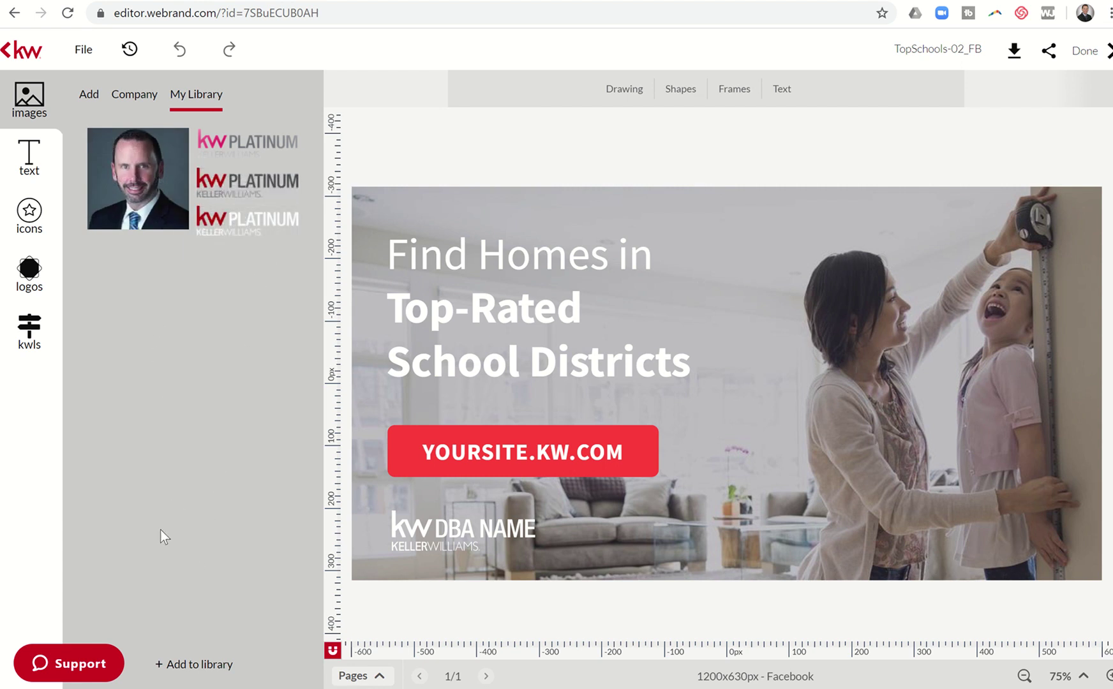
pyautogui.click(183, 666)
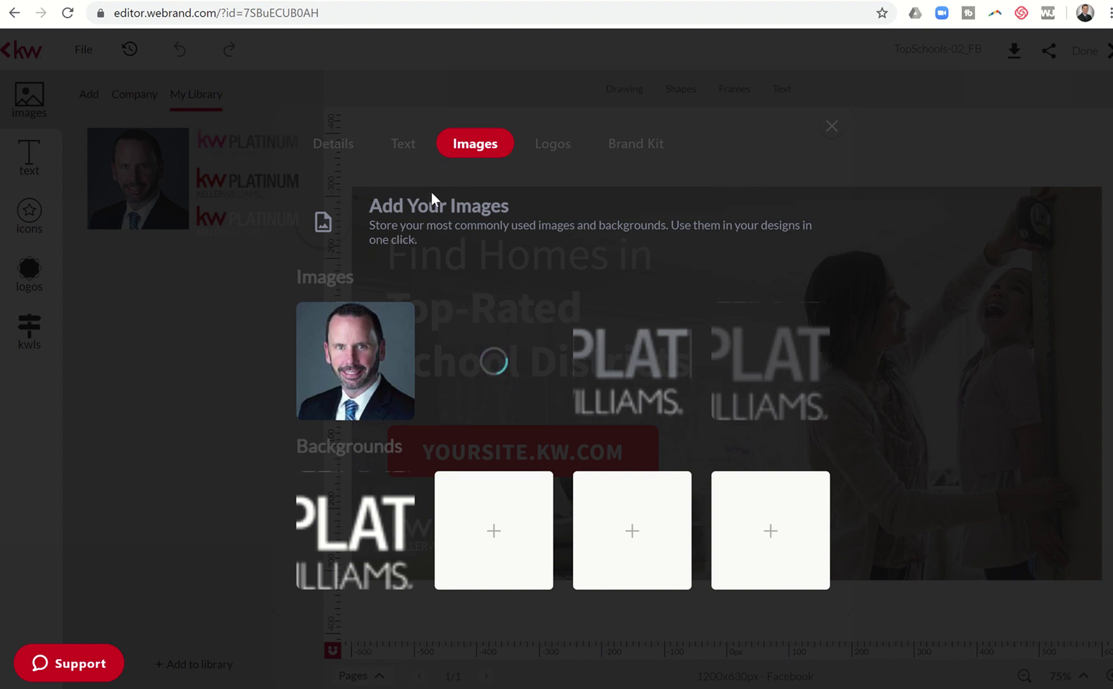
pyautogui.moveTo(494, 403)
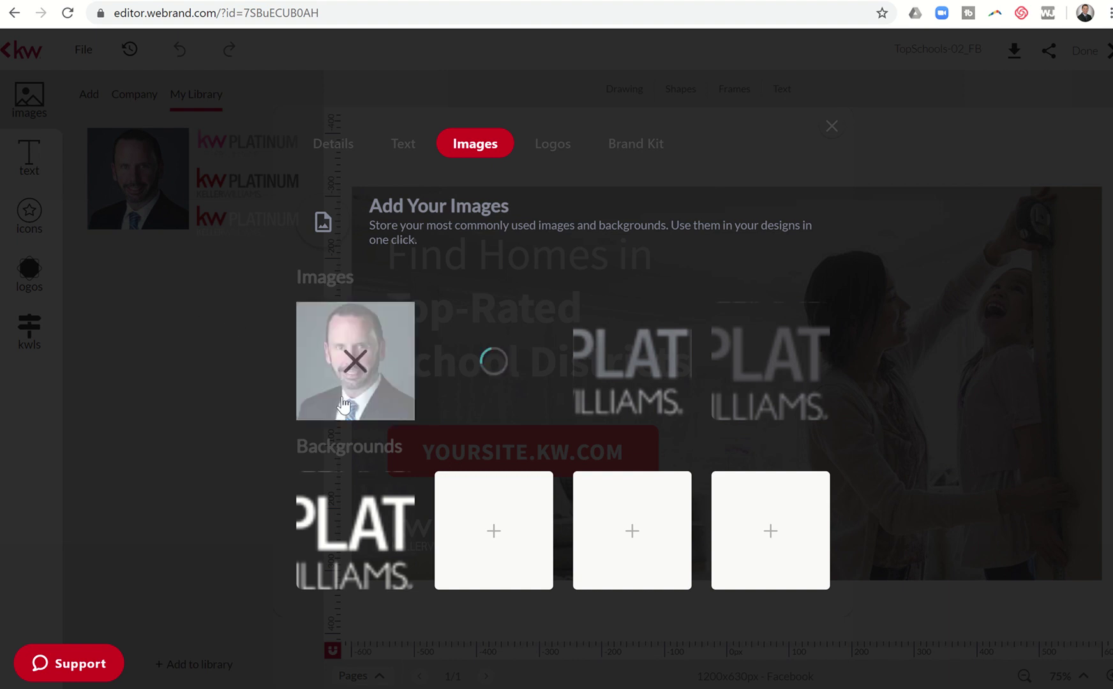
pyautogui.moveTo(552, 395)
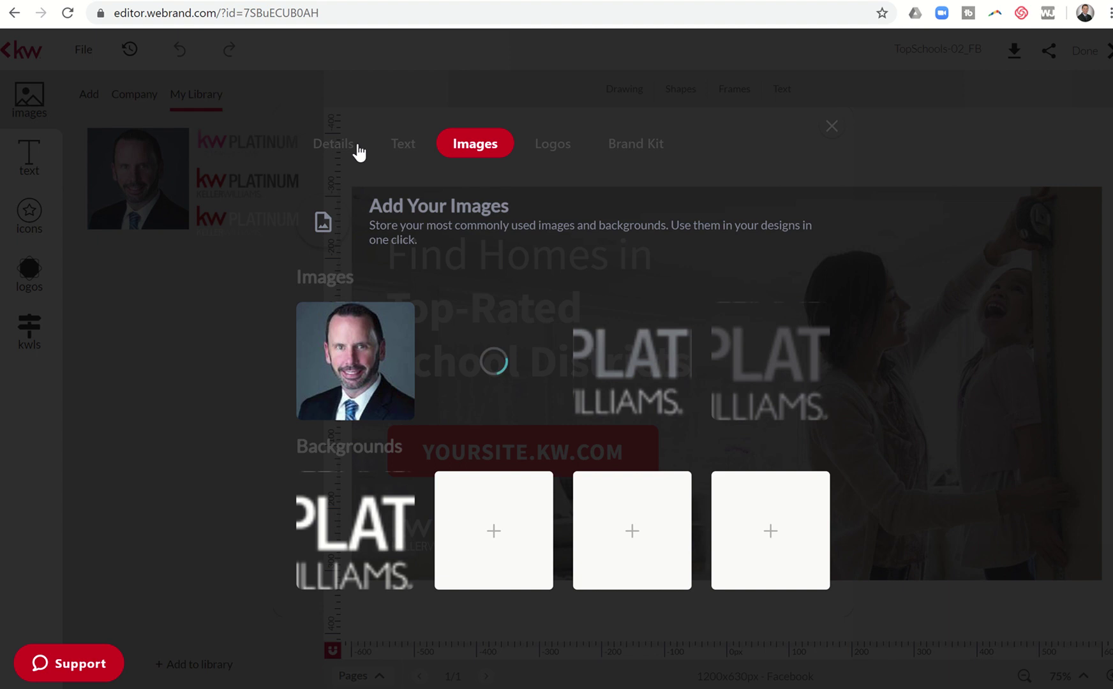
pyautogui.click(831, 127)
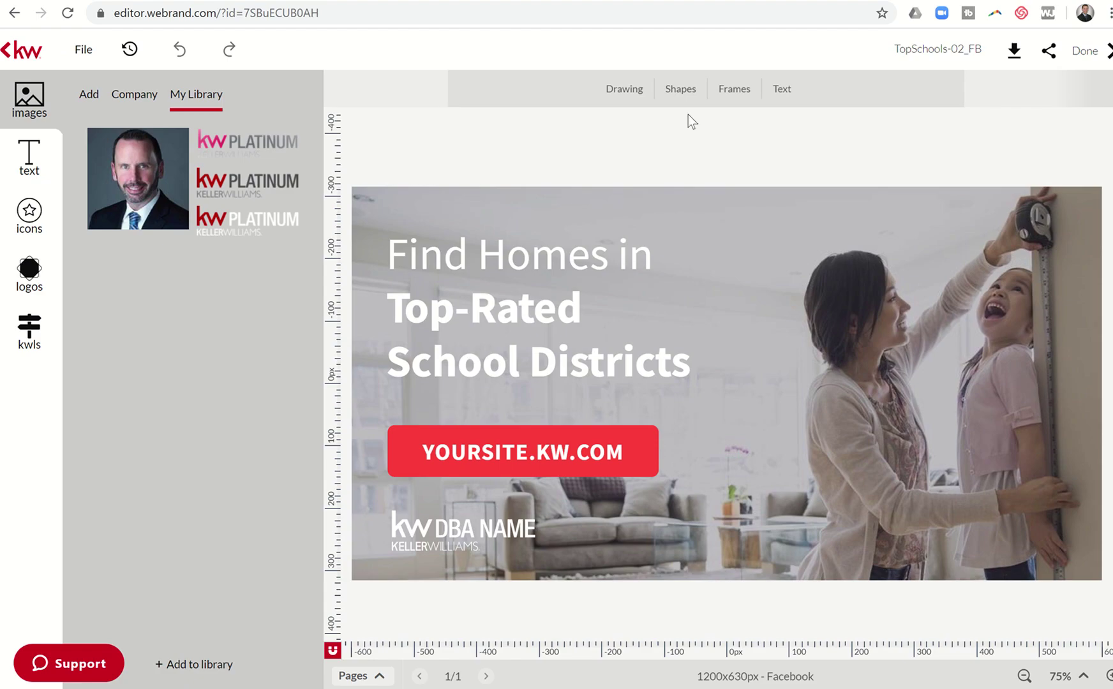
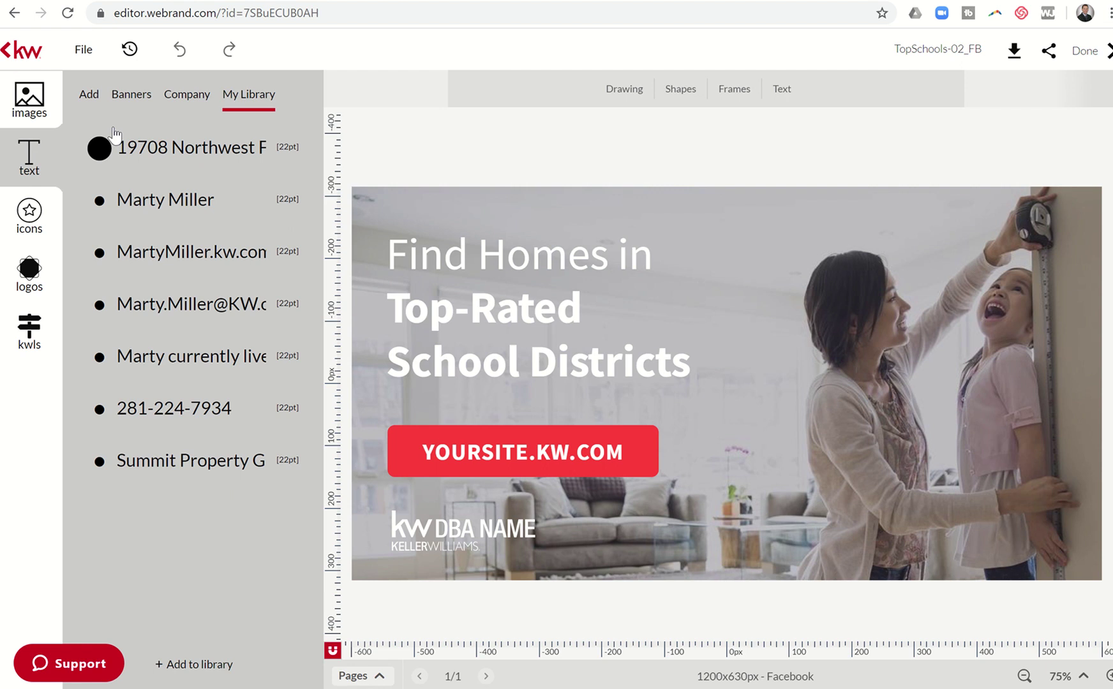
# Examine the title, subtitle and body text options and the ready-made text banners available for the design.
pyautogui.click(90, 97)
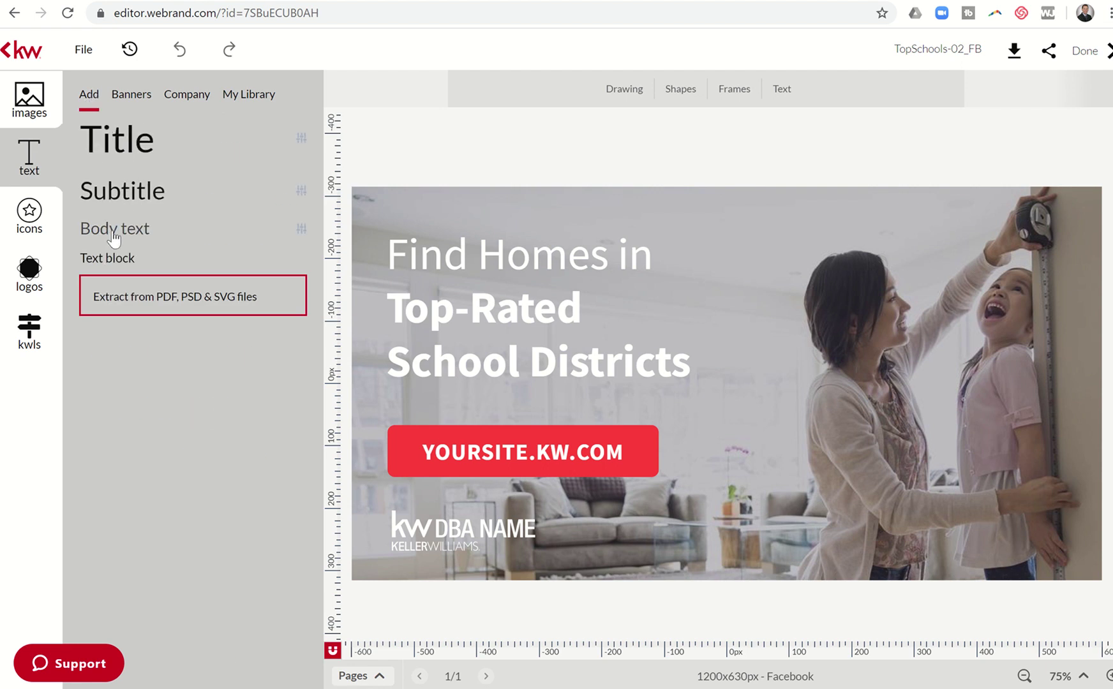
pyautogui.click(140, 99)
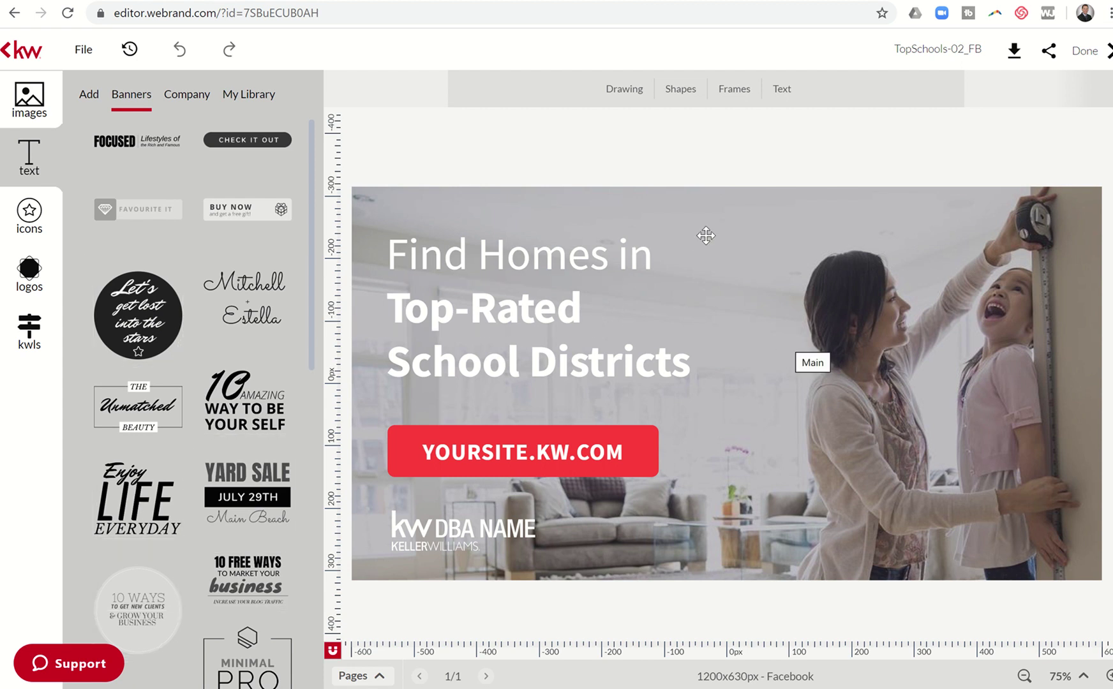
# Examine the company text presets, the Ownership Statement folder and the saved text entries in the personal library.
pyautogui.click(186, 95)
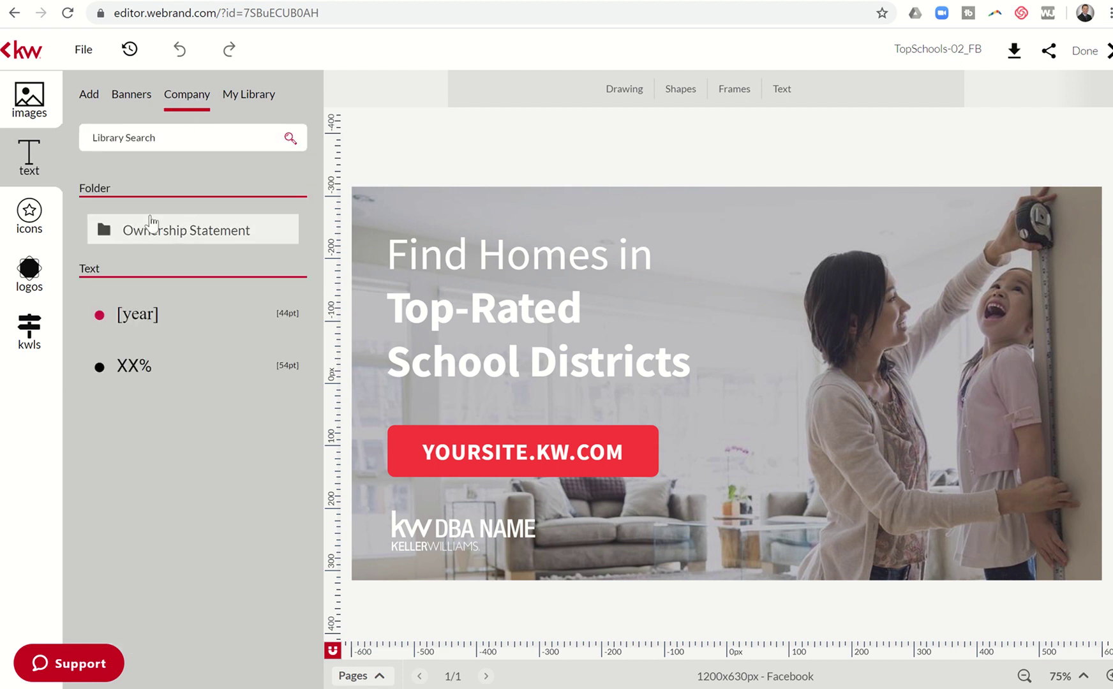
pyautogui.click(163, 240)
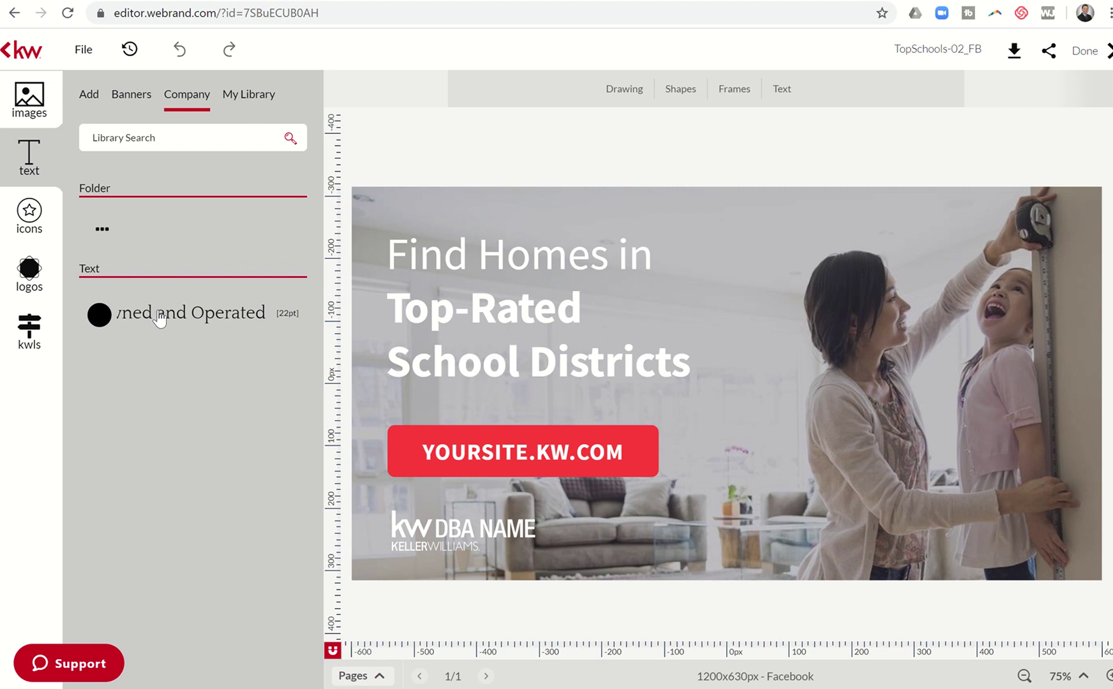
pyautogui.click(244, 104)
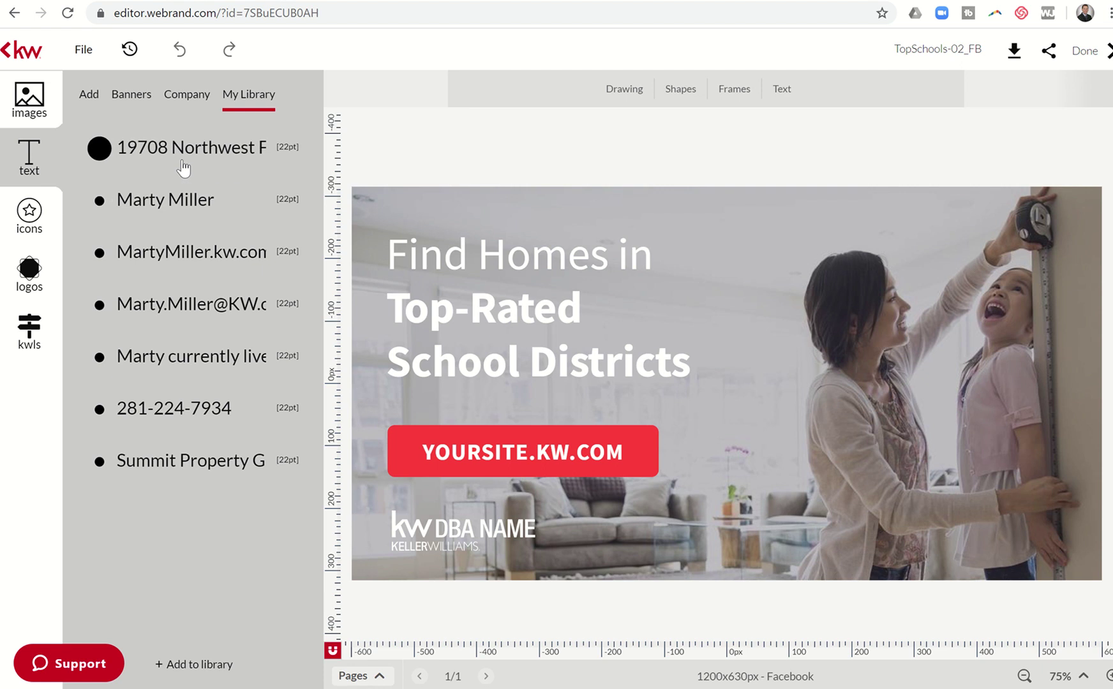
# Examine the icon import option, browse the stock icons, and check the company's contact icons.
pyautogui.click(30, 216)
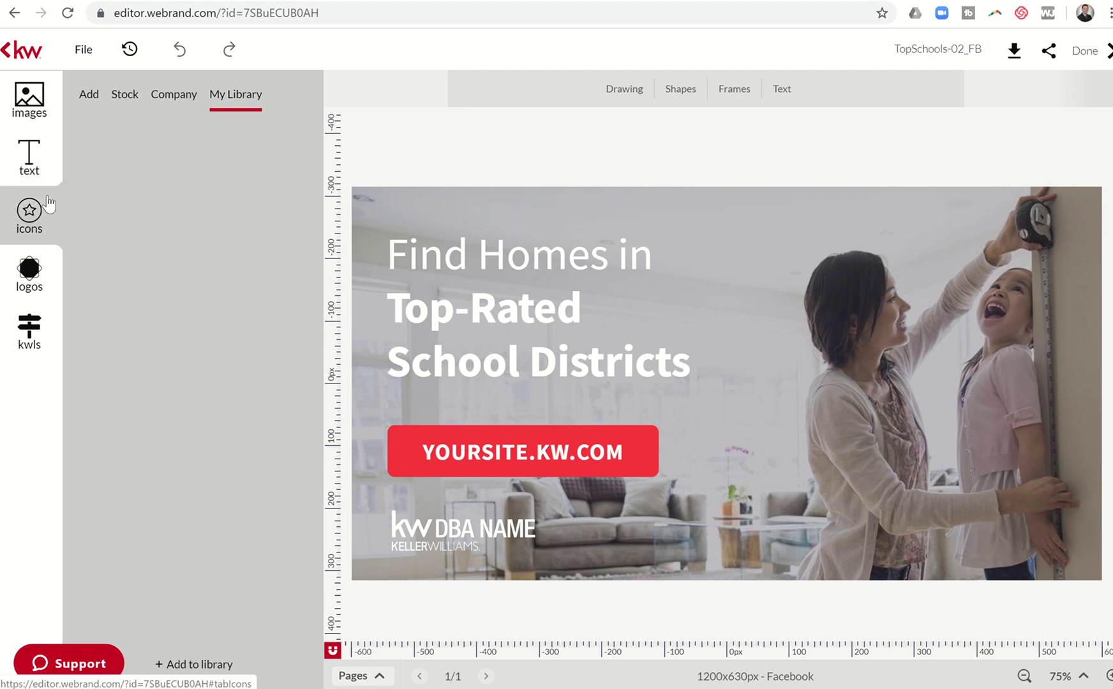
pyautogui.click(90, 96)
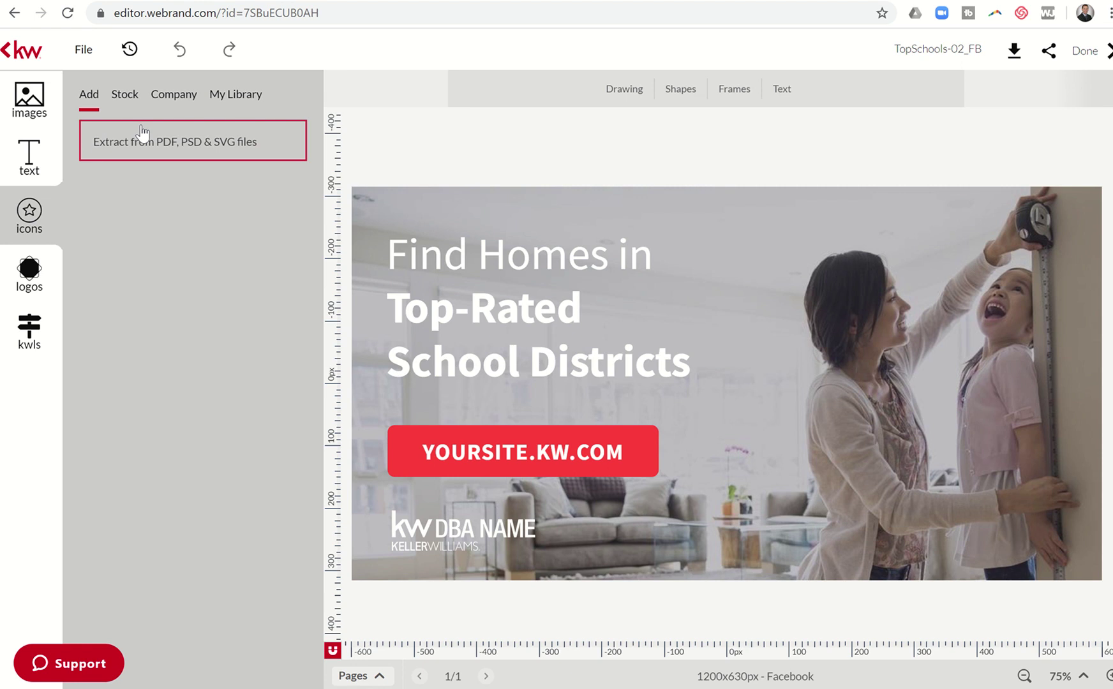
pyautogui.click(123, 101)
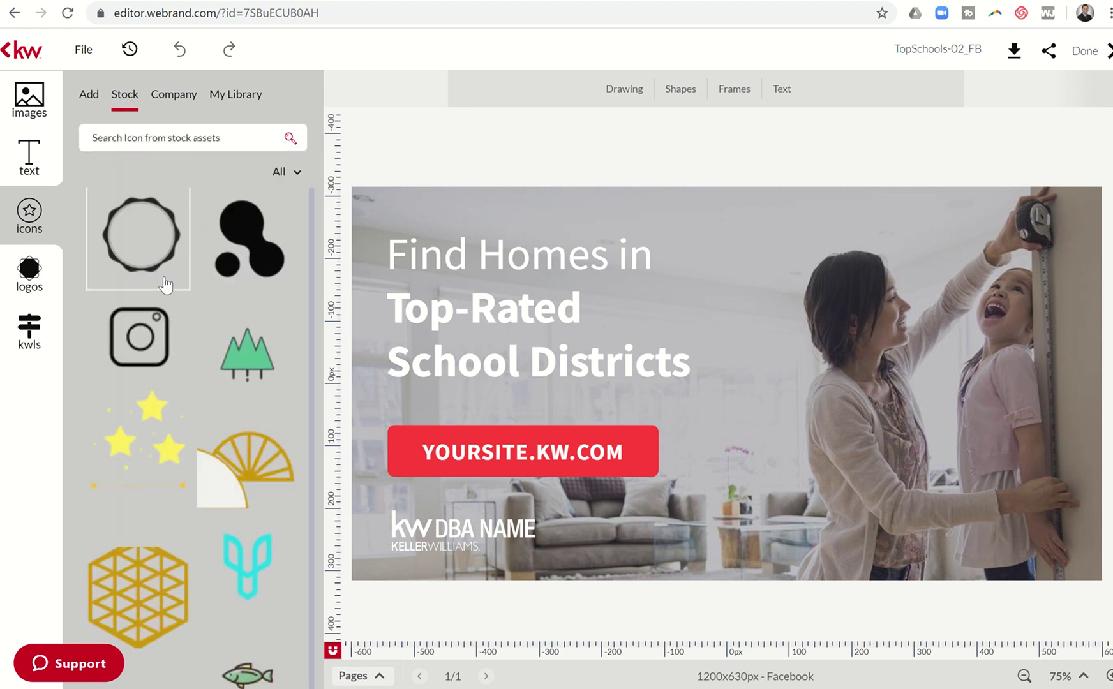
pyautogui.scroll(-10, 199, 458)
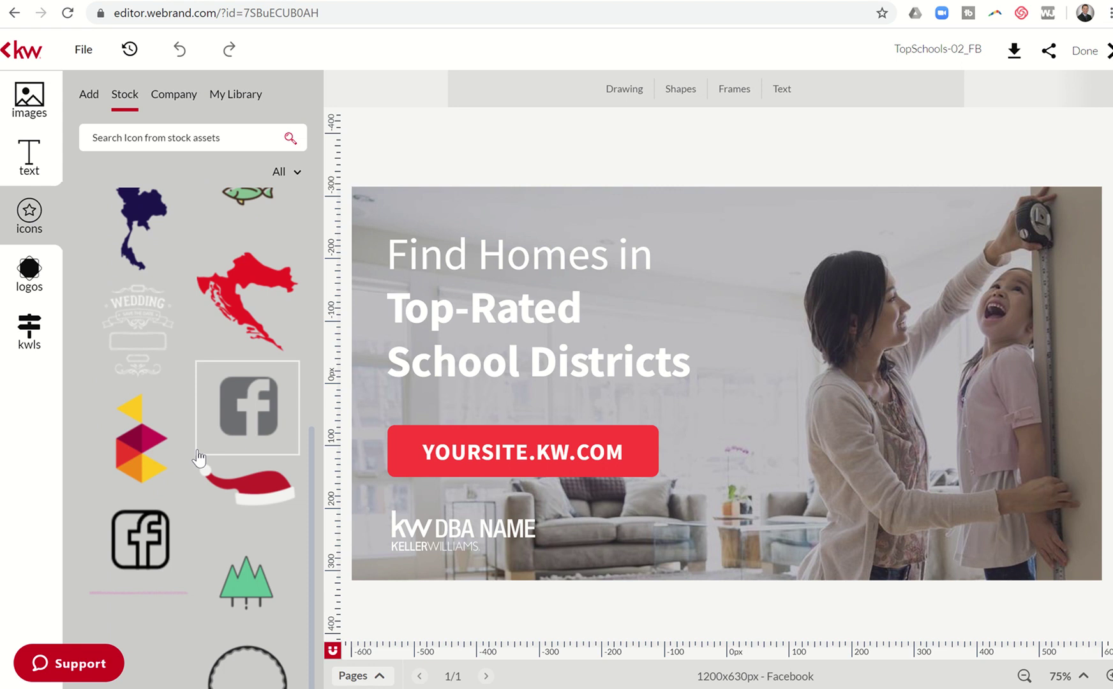
pyautogui.scroll(-4, 198, 458)
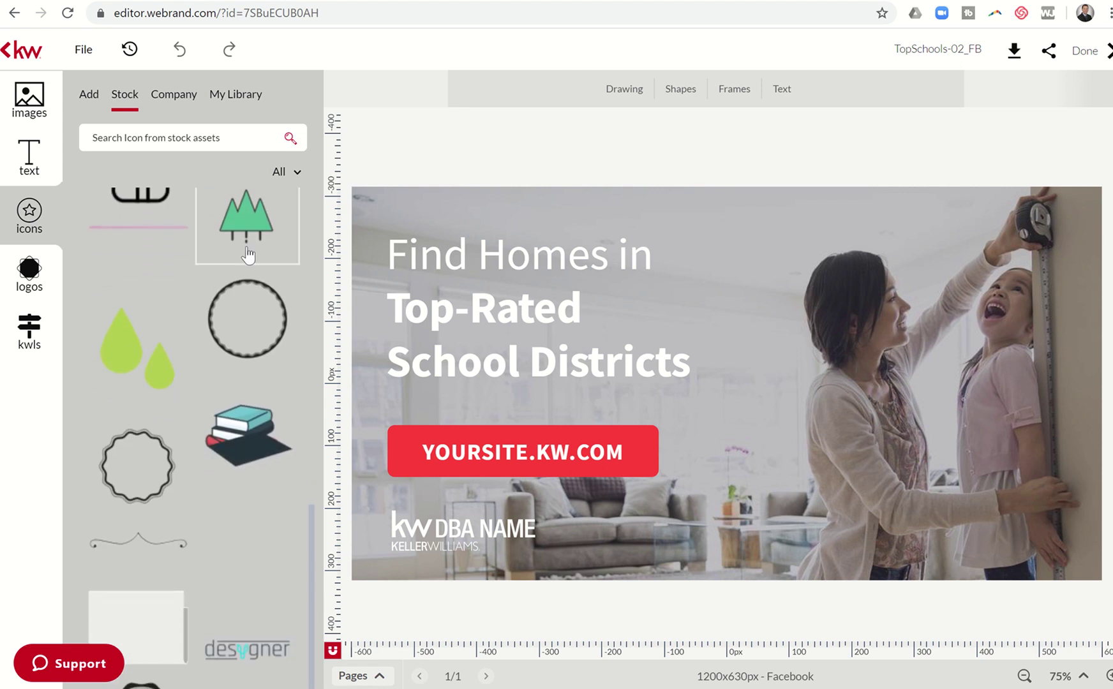
pyautogui.click(174, 96)
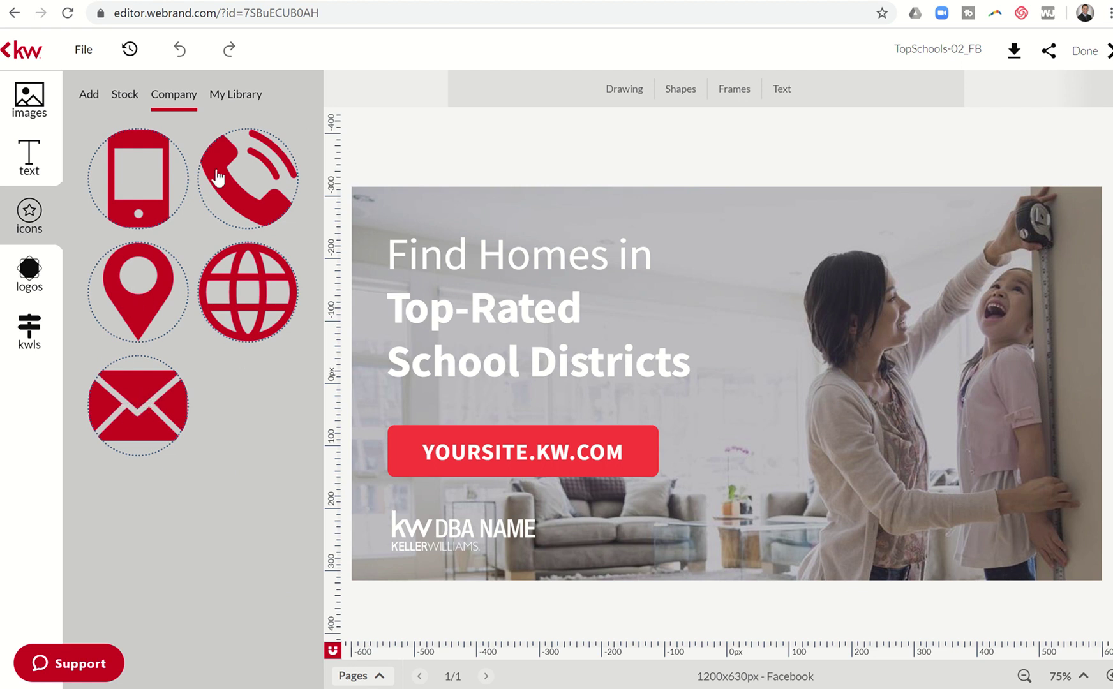
# Check how to upload a custom icon to the personal library, cancel the file selection and close the logos and icons dialog.
pyautogui.click(231, 98)
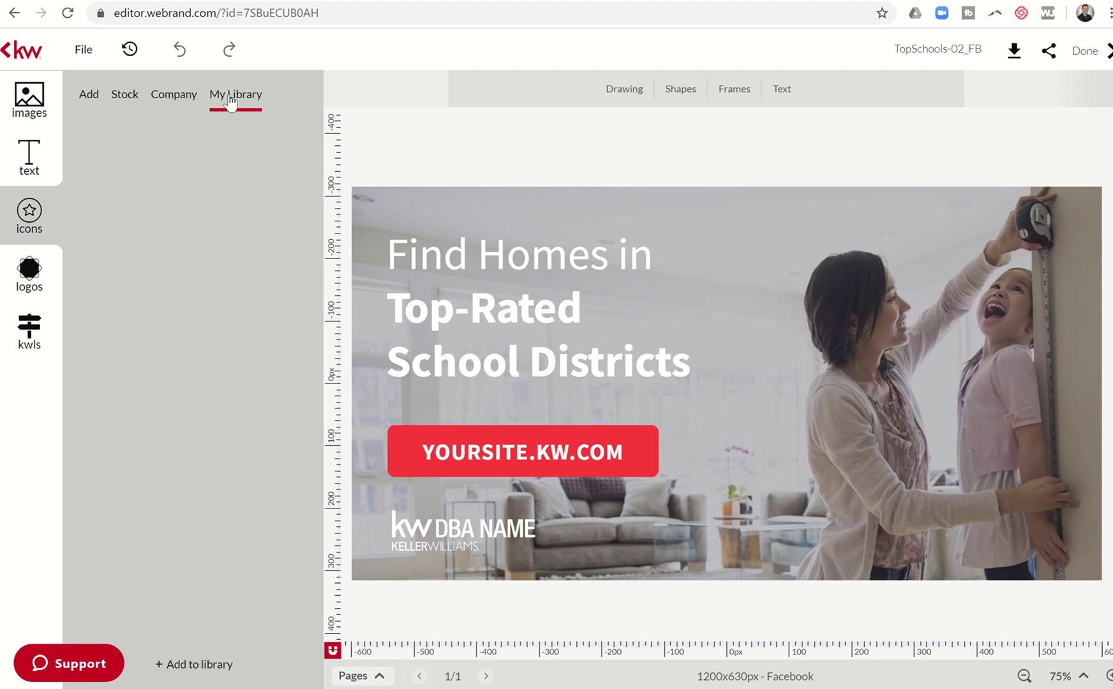
pyautogui.click(182, 665)
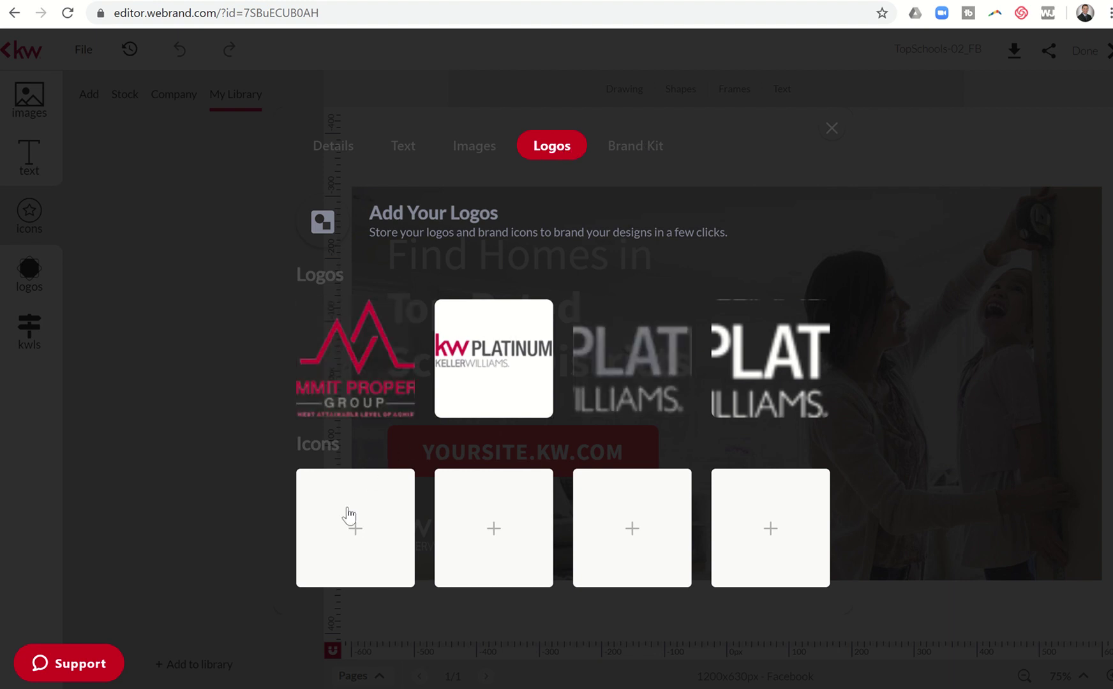
pyautogui.click(356, 535)
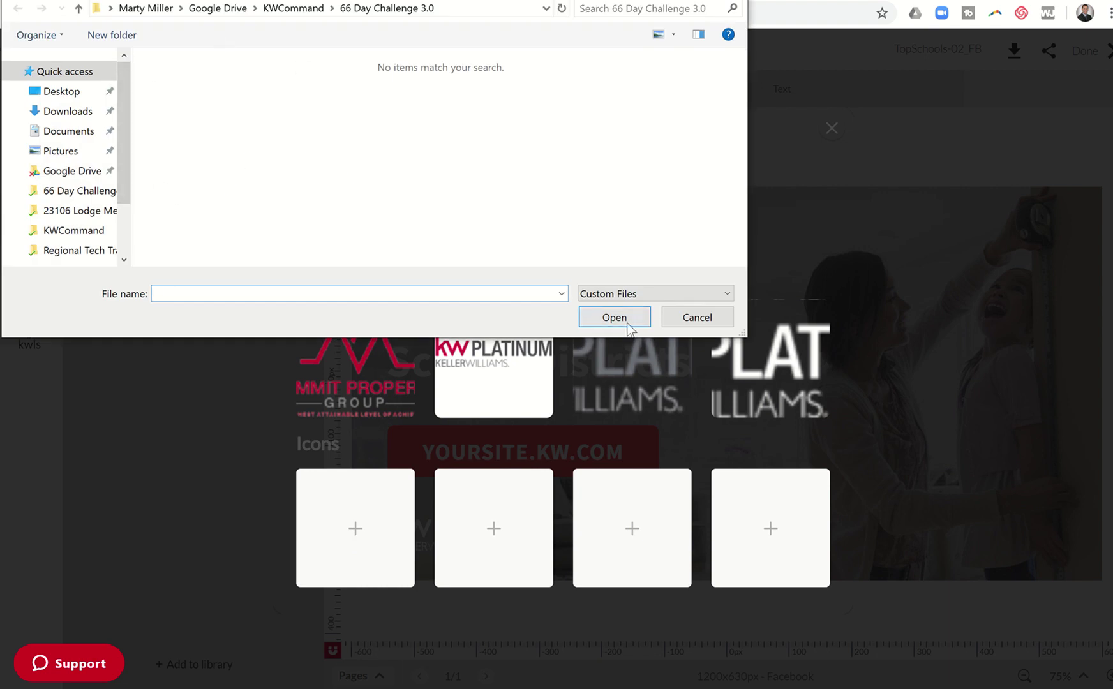
pyautogui.click(697, 317)
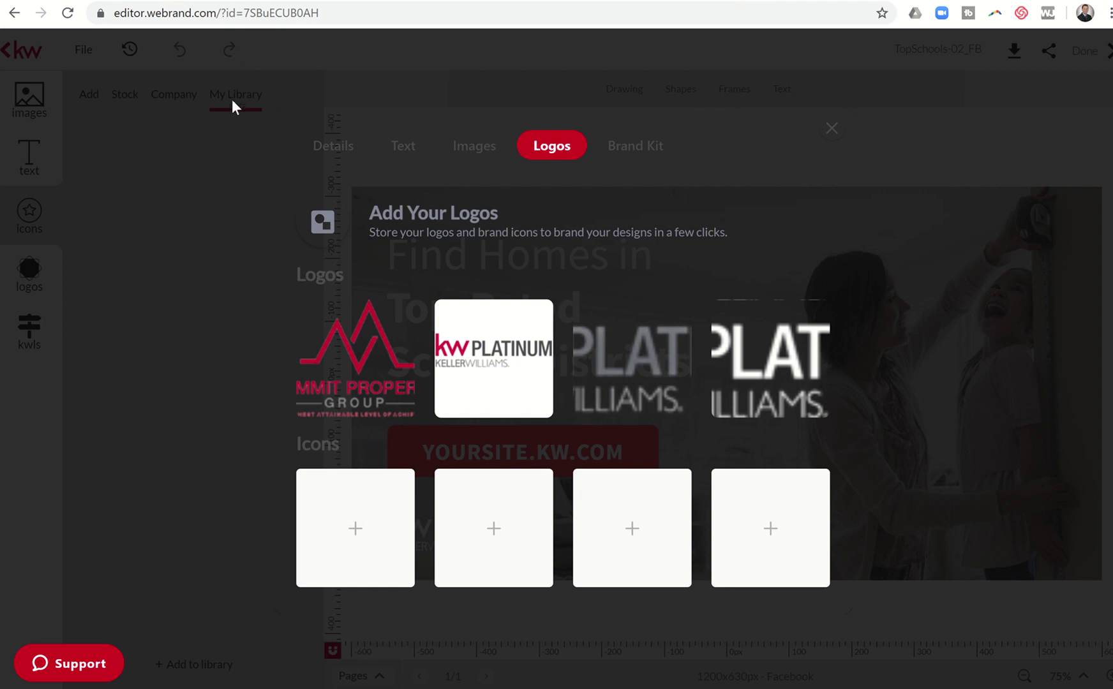
pyautogui.click(833, 138)
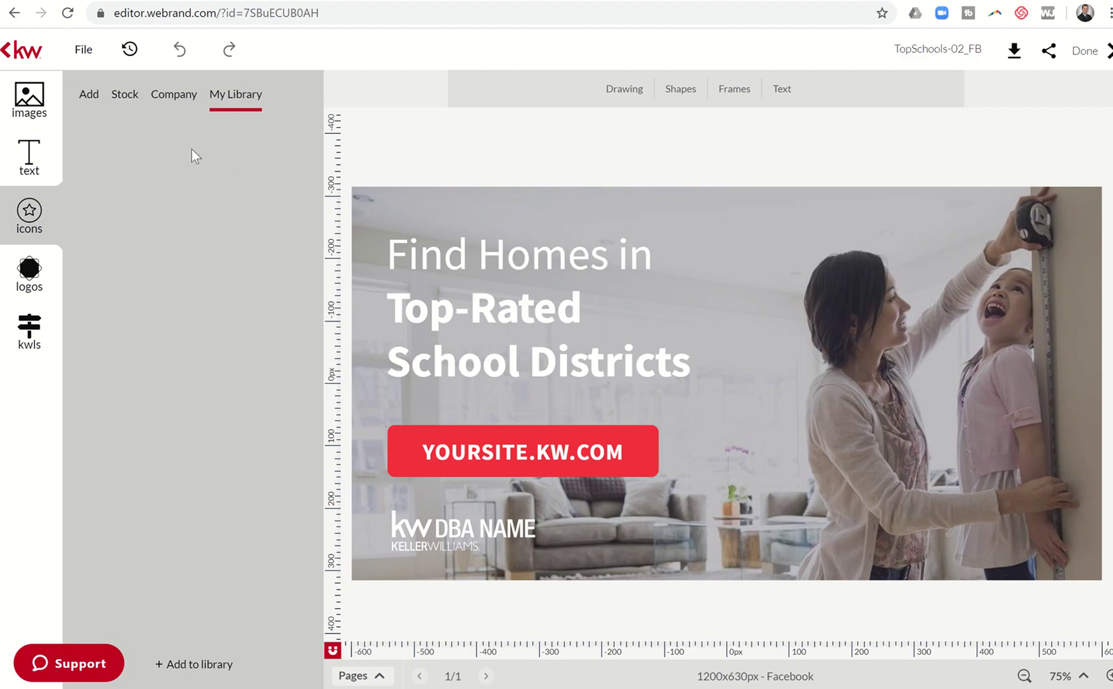
# Examine the logos in the personal library and in the company's KW, LABS and KW DBA folders.
pyautogui.click(29, 272)
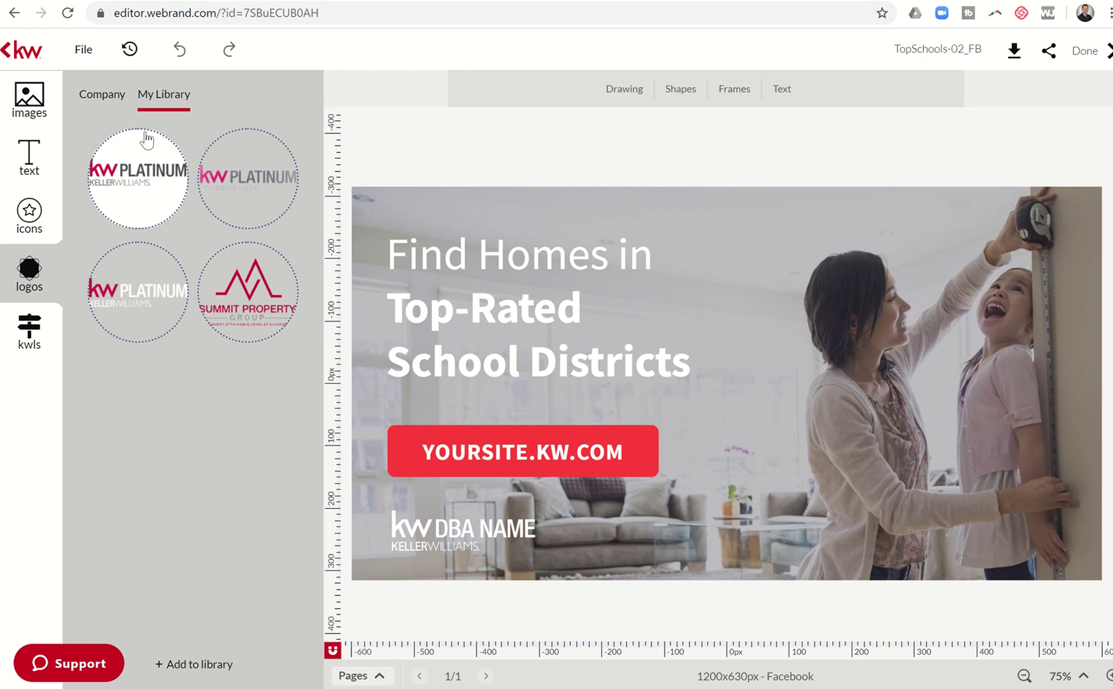
pyautogui.click(113, 102)
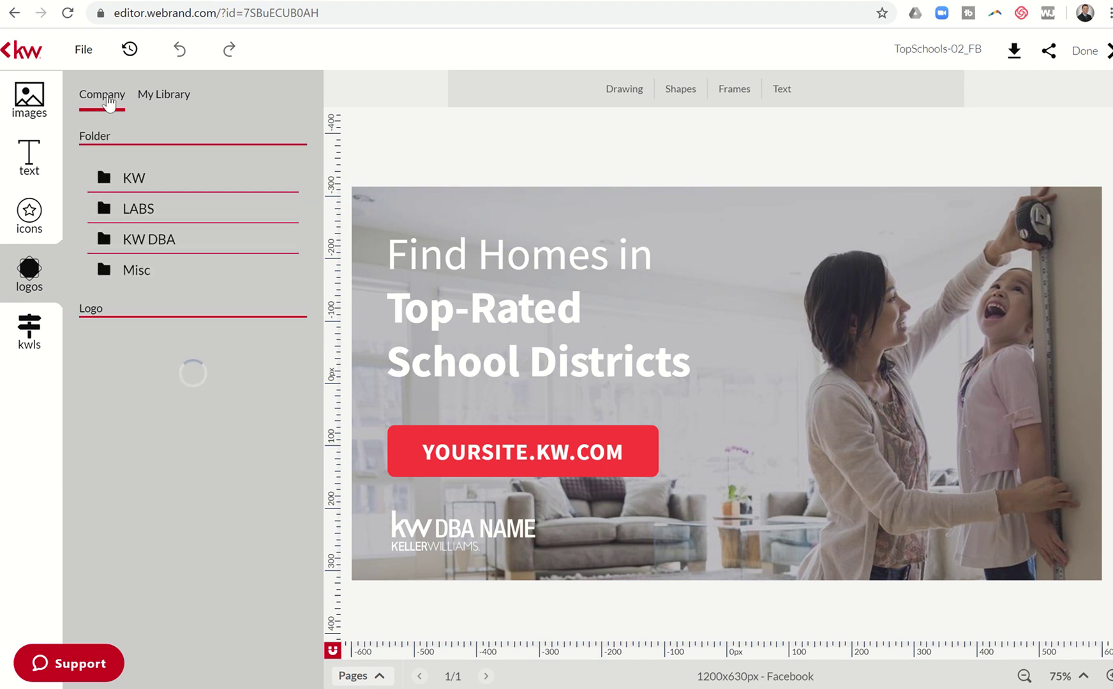
pyautogui.click(127, 185)
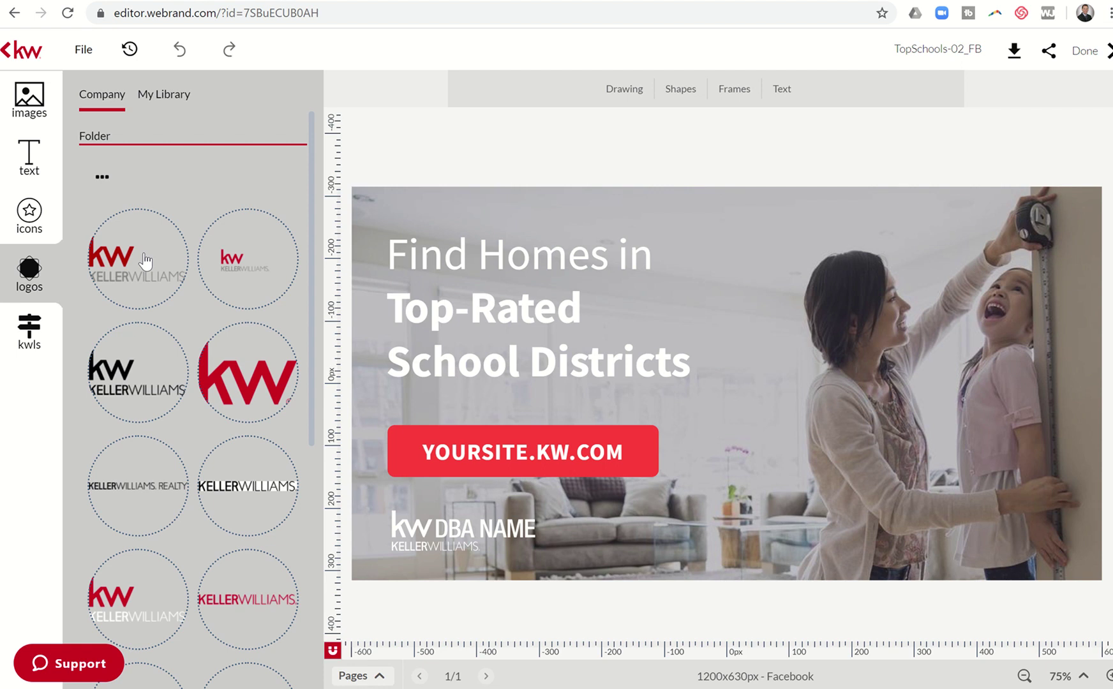
pyautogui.click(162, 102)
pyautogui.click(96, 99)
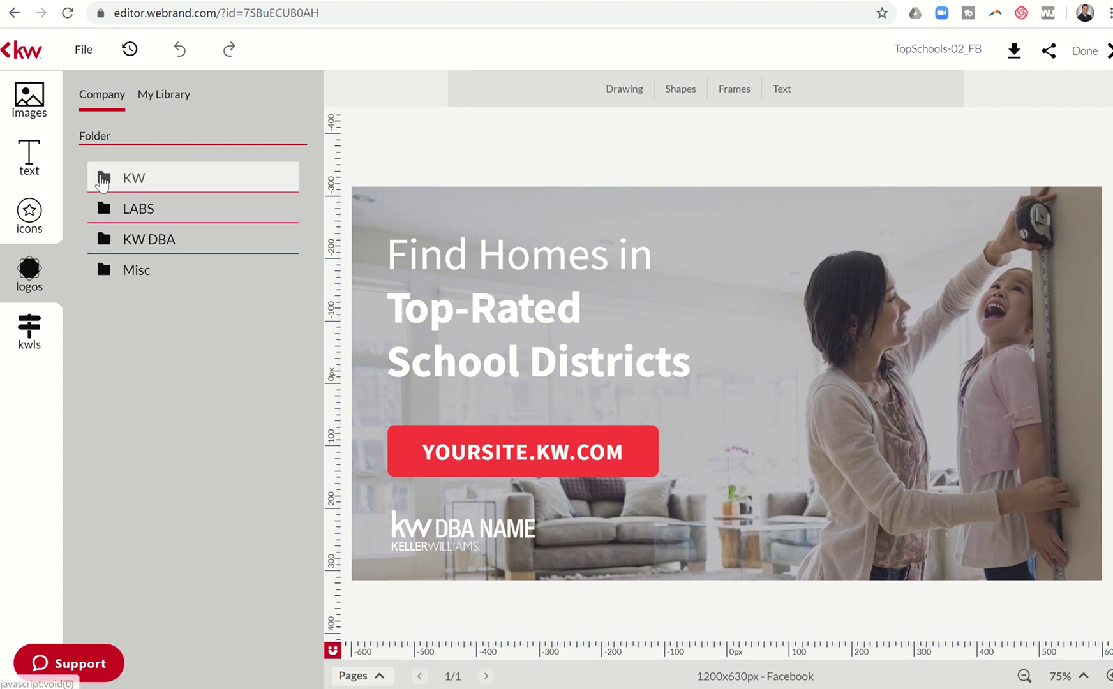
pyautogui.click(118, 211)
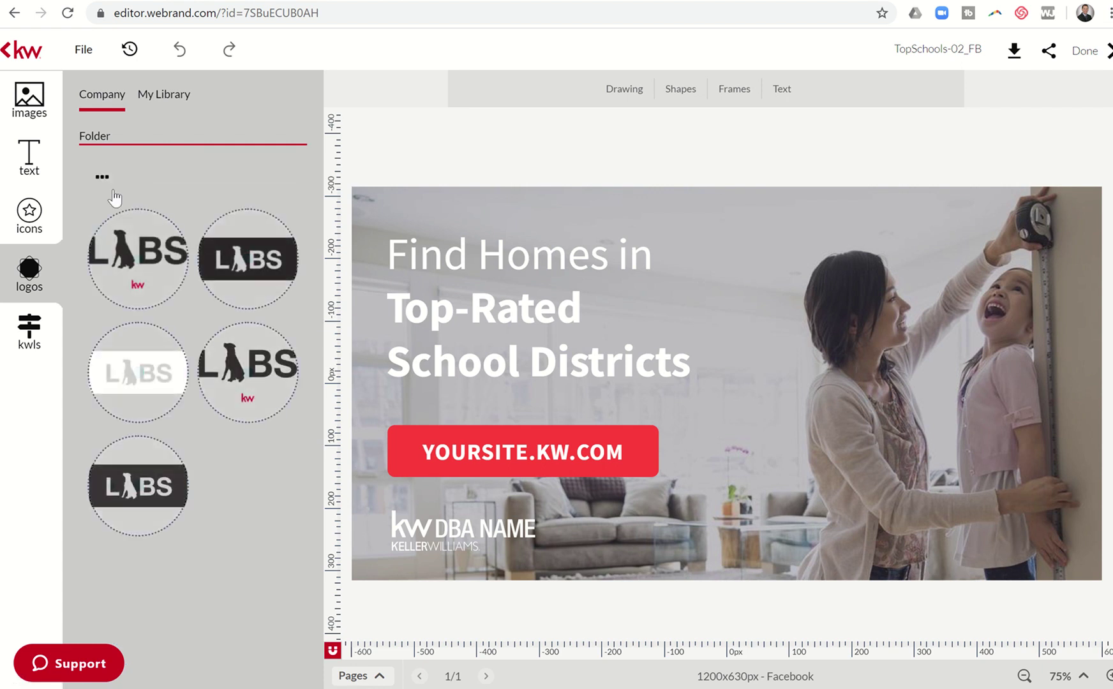
pyautogui.click(103, 183)
pyautogui.click(104, 236)
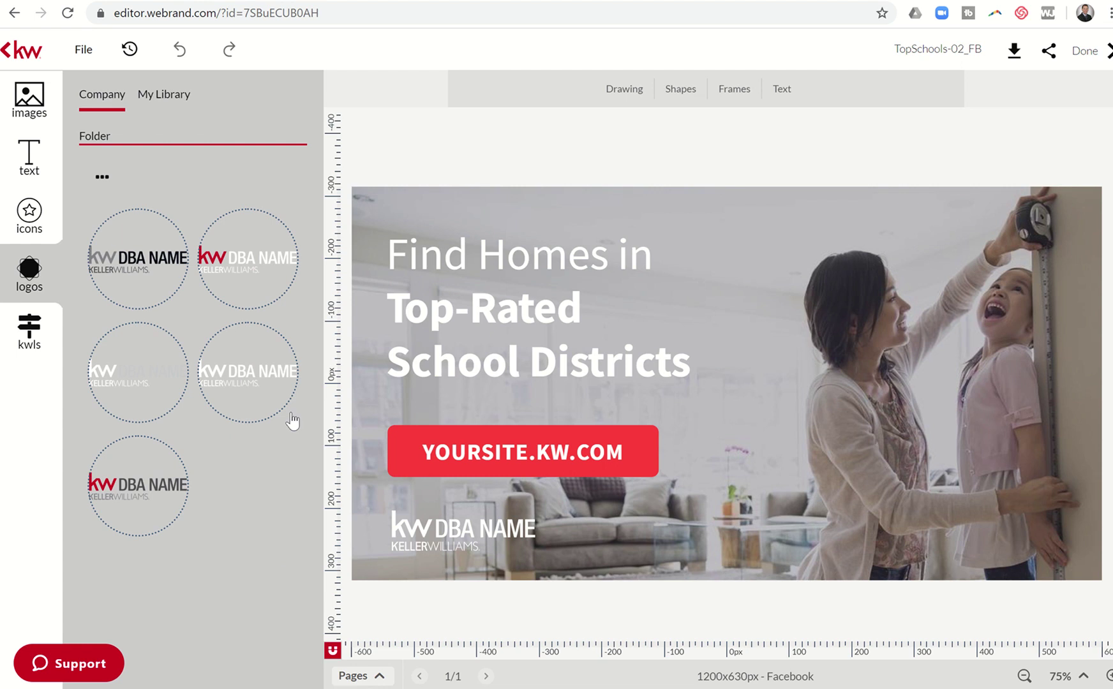
# Place the white National Association of Realtors logo from the company's Misc folder beside the headline and return to the personal logo library.
pyautogui.click(102, 176)
pyautogui.click(97, 268)
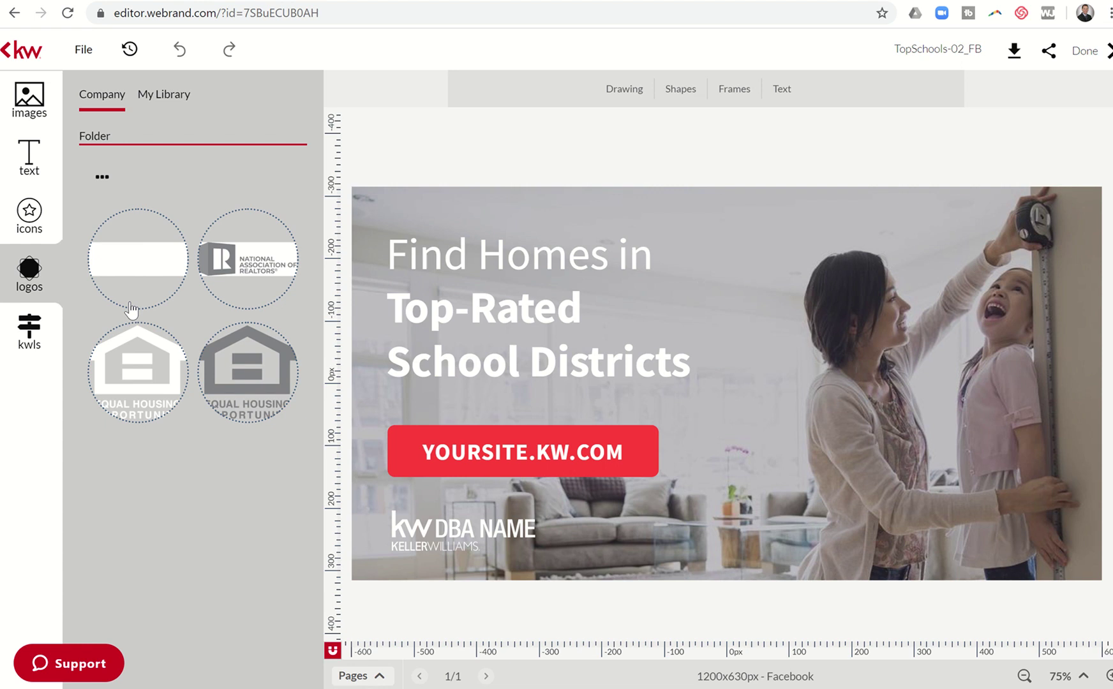
pyautogui.moveTo(136, 265); pyautogui.dragTo(743, 419)
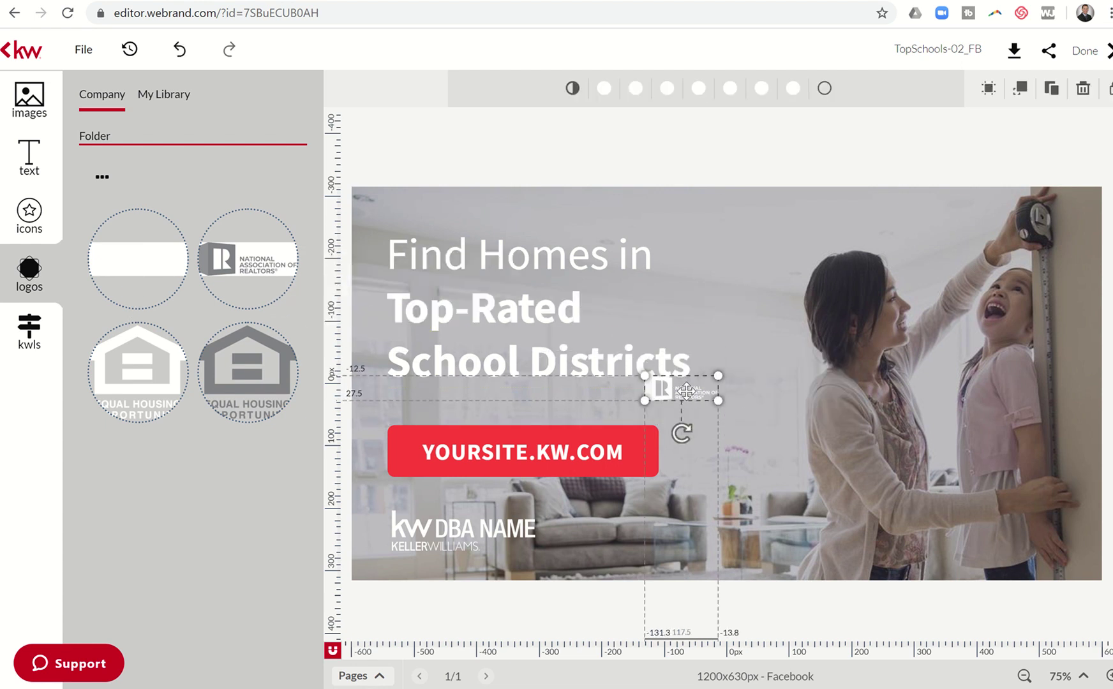
pyautogui.moveTo(677, 390); pyautogui.dragTo(712, 284)
pyautogui.click(713, 286)
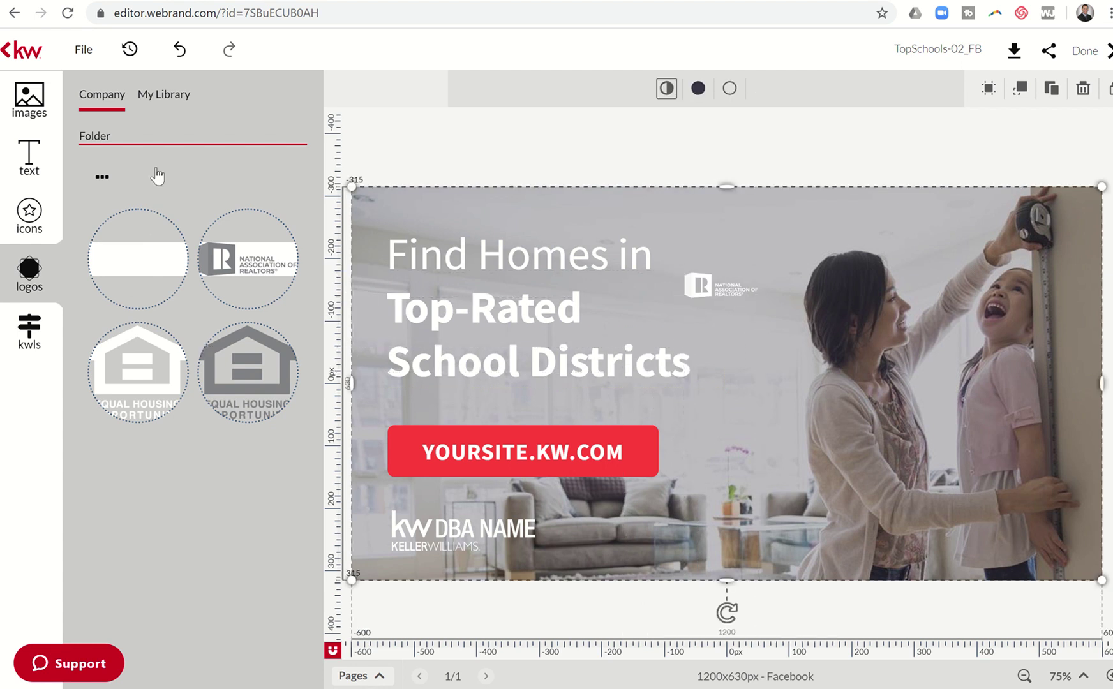
pyautogui.click(153, 104)
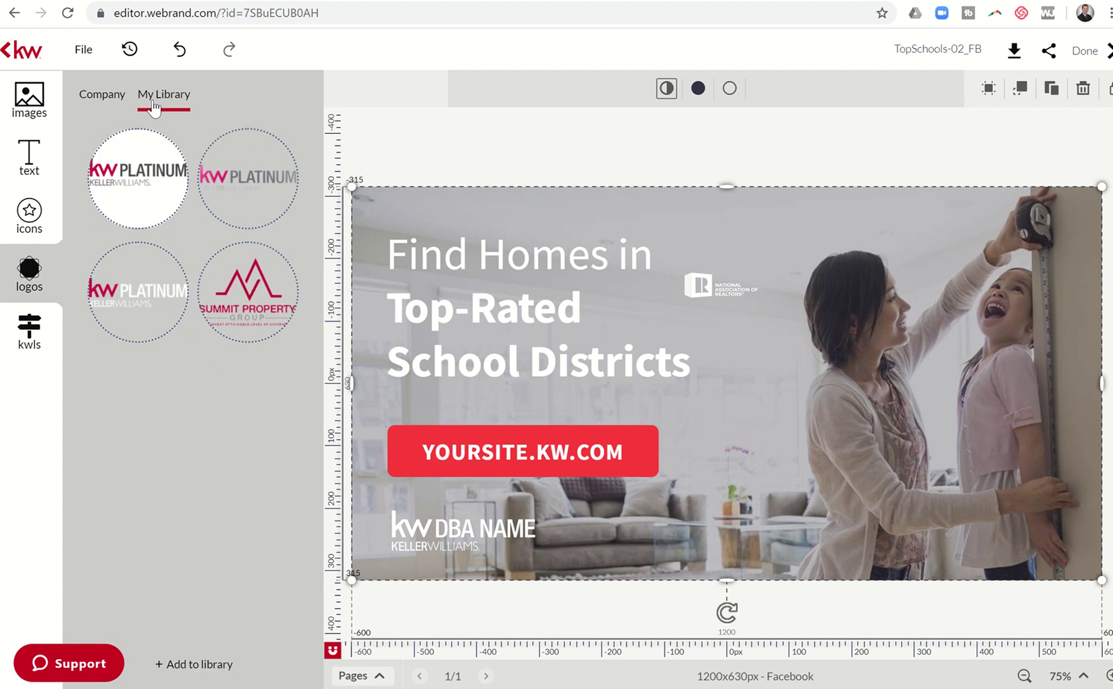
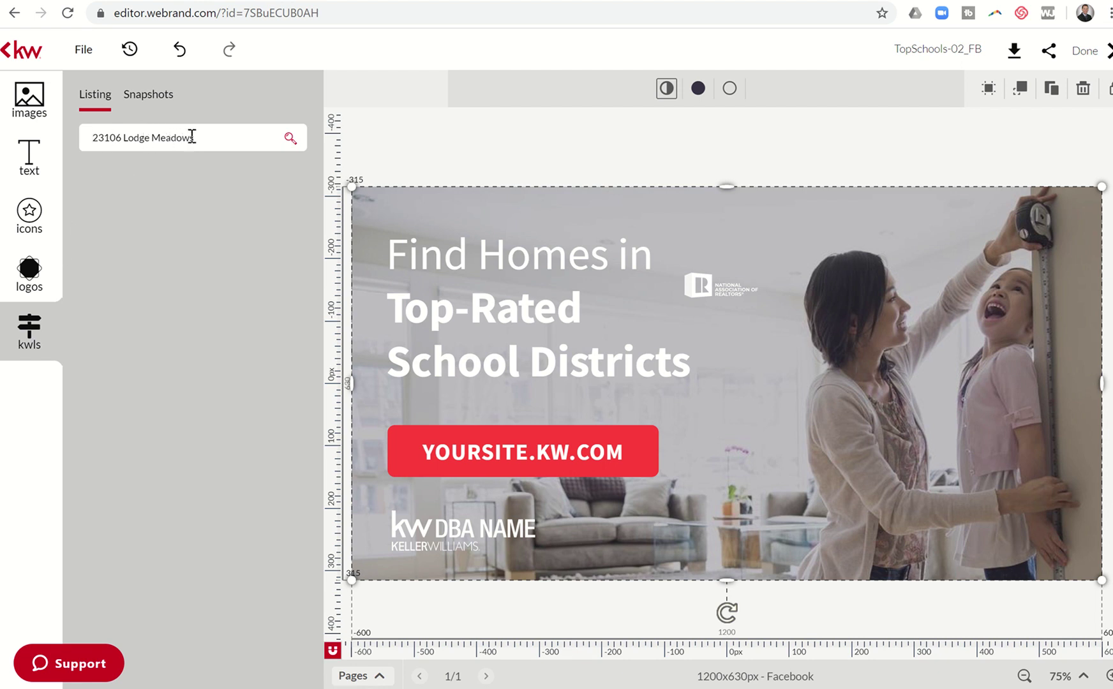
# Replace the full address in the KW listing search with the property's street name, and clear the search.
pyautogui.tripleClick(151, 137)
pyautogui.press('BackSpace')
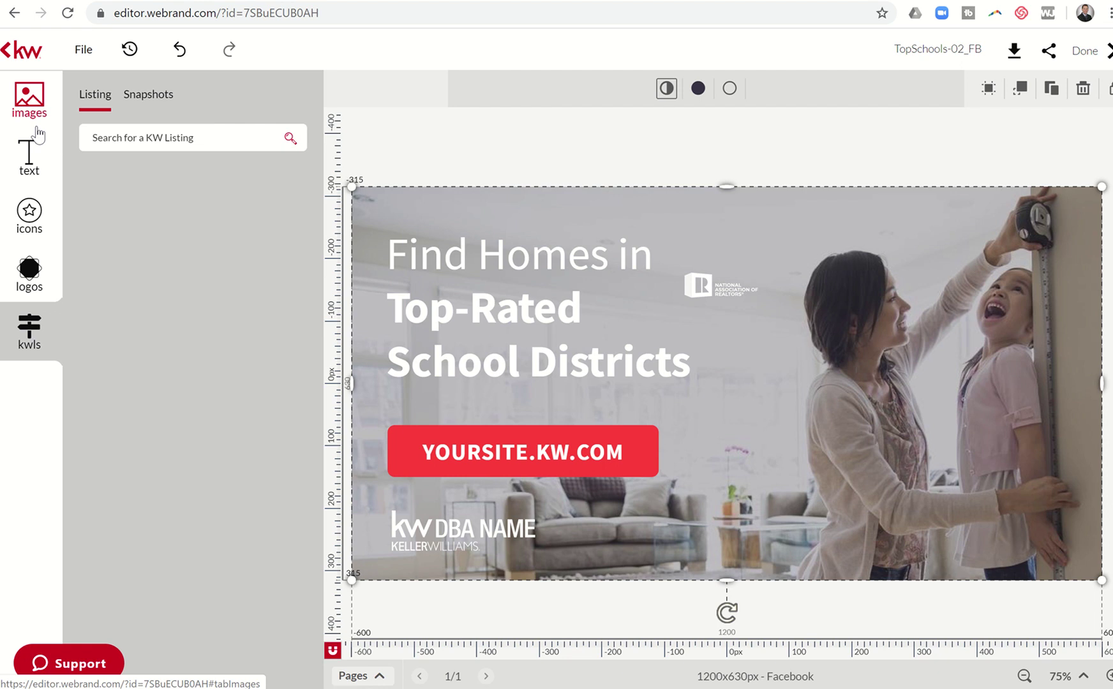
pyautogui.write('Lodge Meaodw')
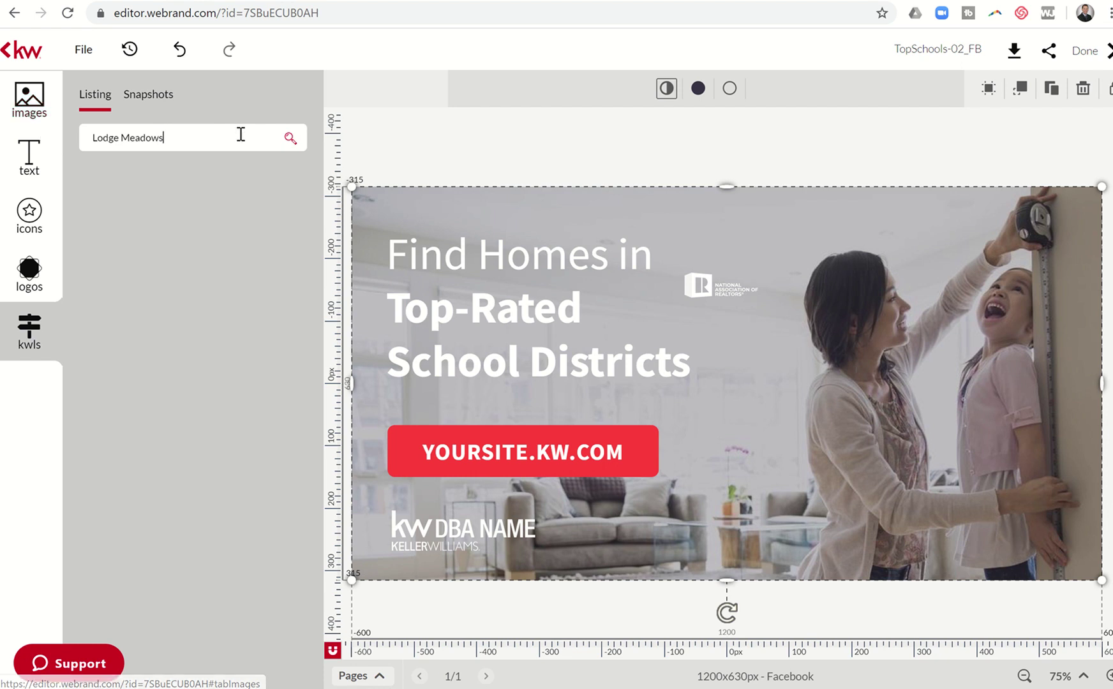
pyautogui.moveTo(244, 139); pyautogui.dragTo(50, 142)
pyautogui.press('BackSpace')
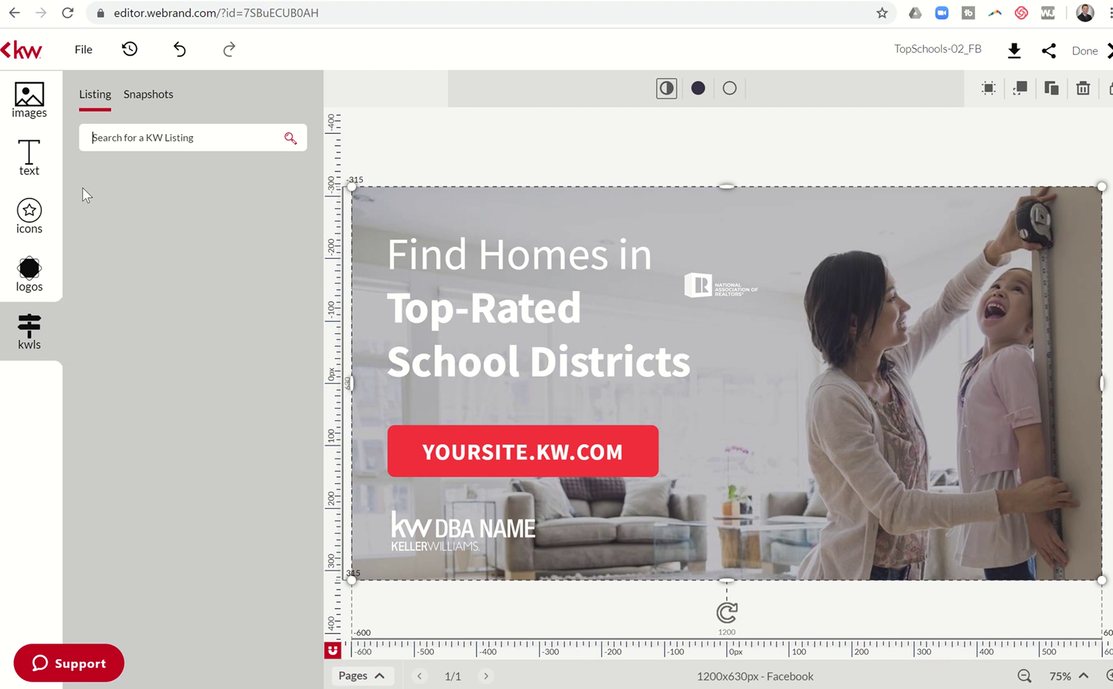
# Search the neighborhood snapshots by name for Fawnlake and examine the snapshot layouts of Fawnlake/Pine Lakes.
pyautogui.click(146, 109)
pyautogui.click(126, 141)
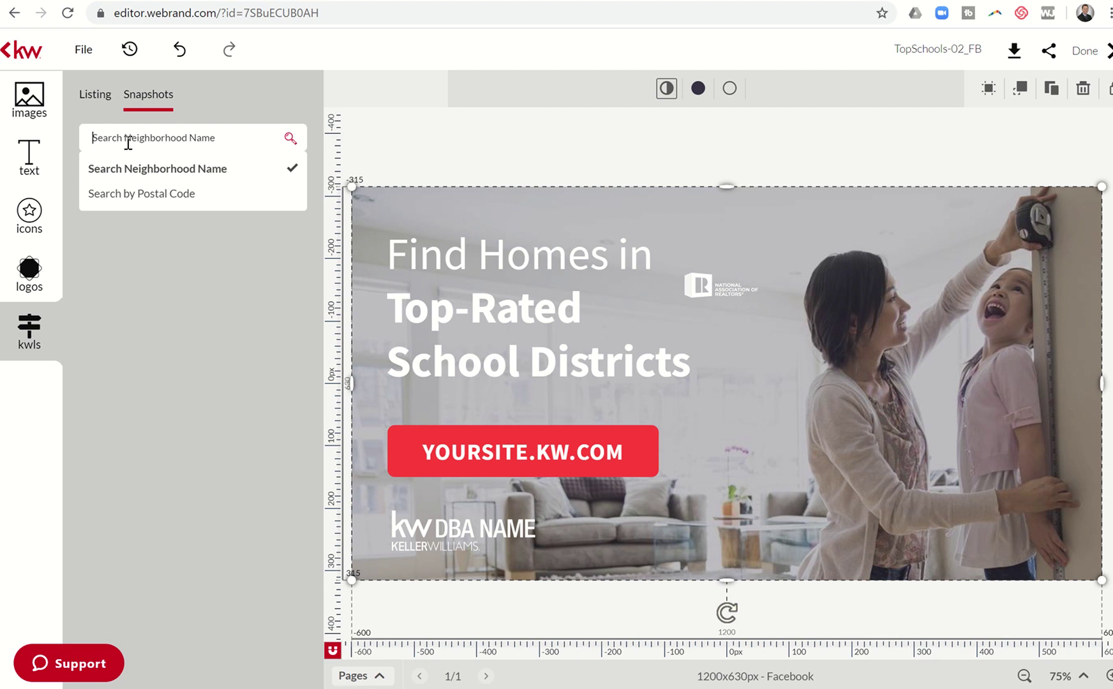
pyautogui.write('Fawnlake')
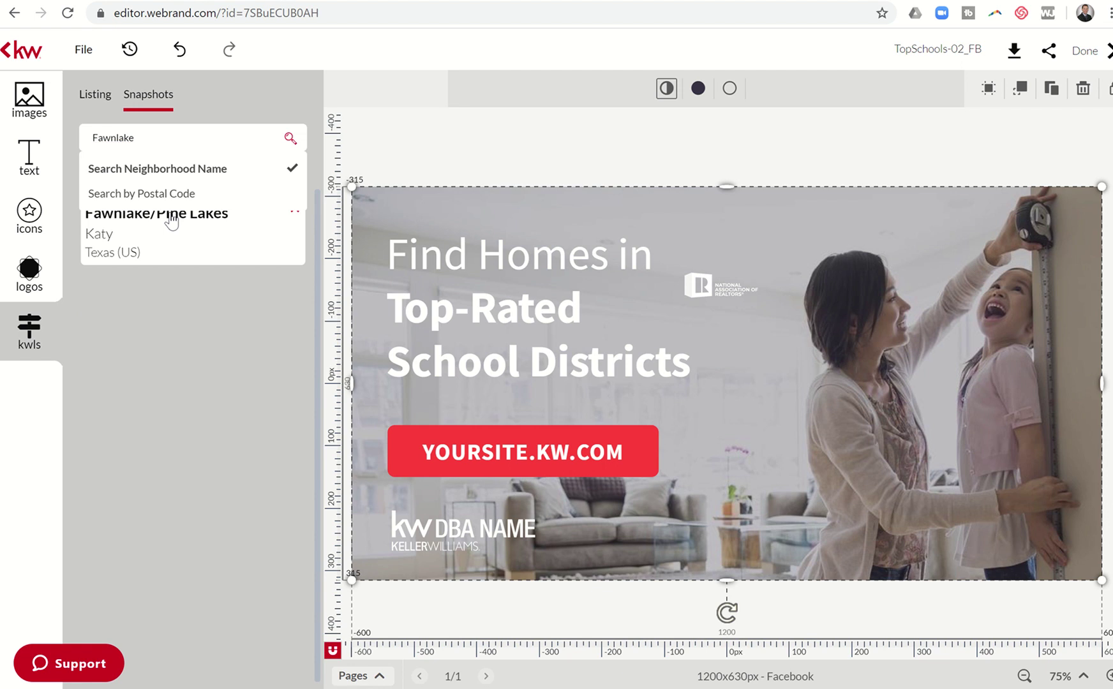
pyautogui.click(171, 219)
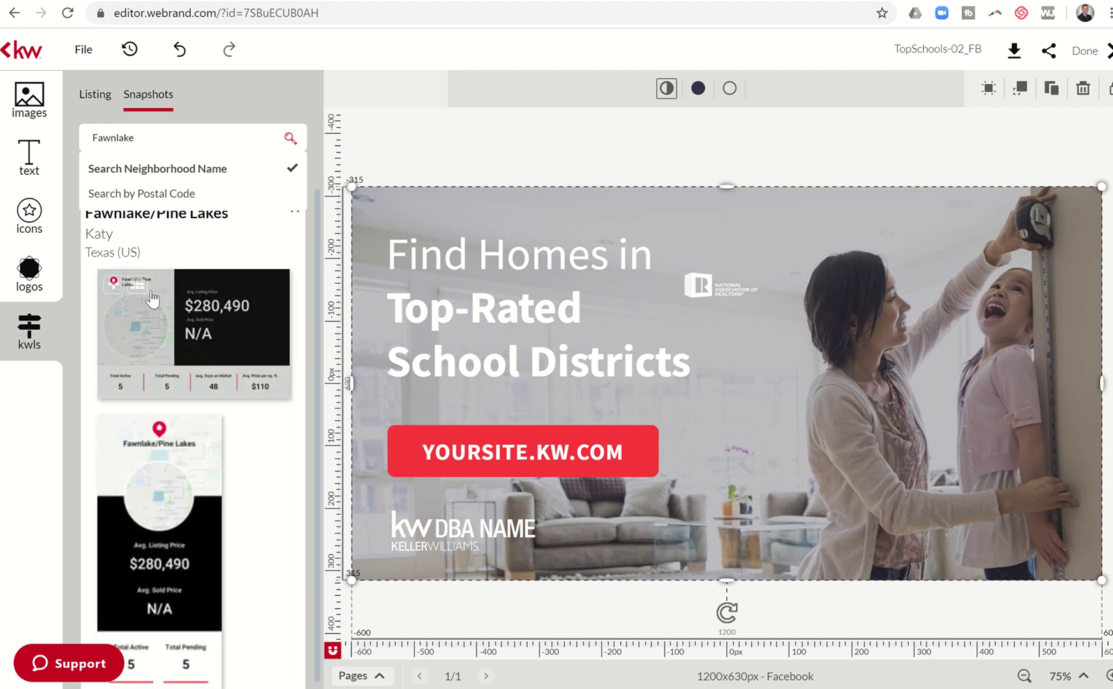
pyautogui.moveTo(171, 514)
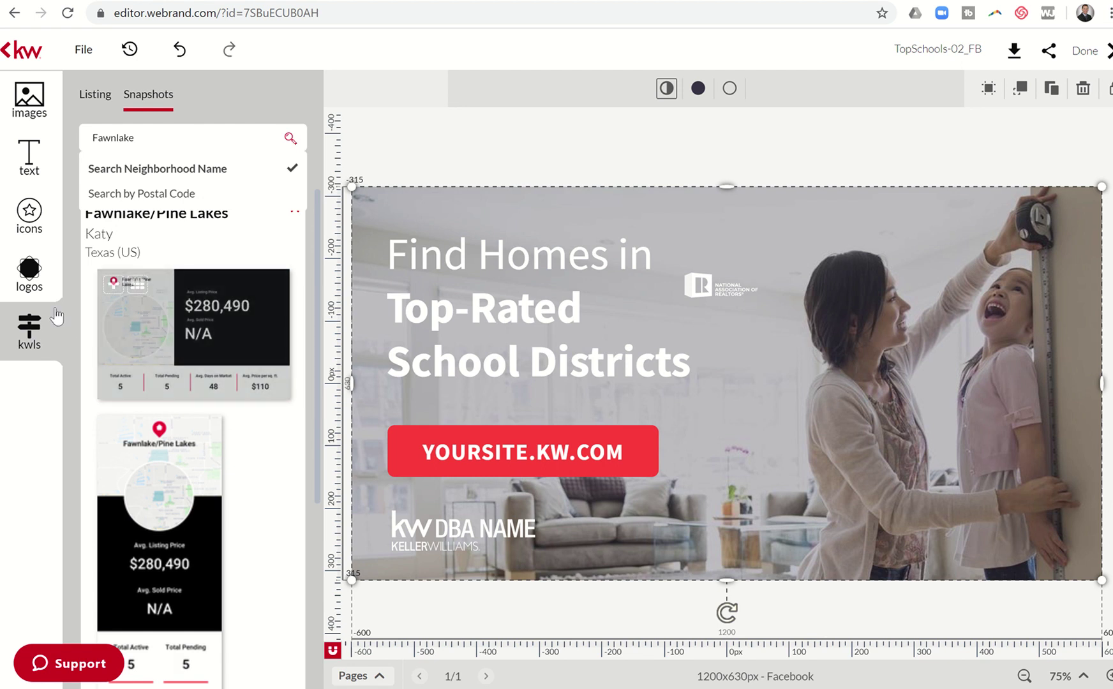
# Revisit the personal image, text and icon libraries.
pyautogui.click(24, 108)
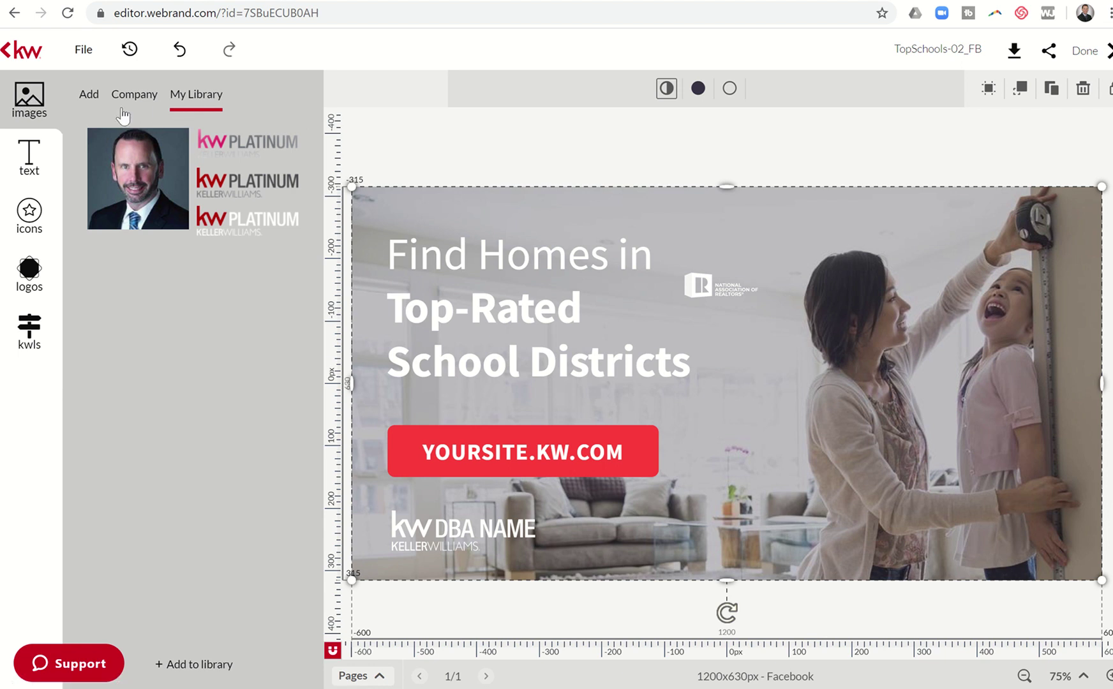
pyautogui.click(33, 161)
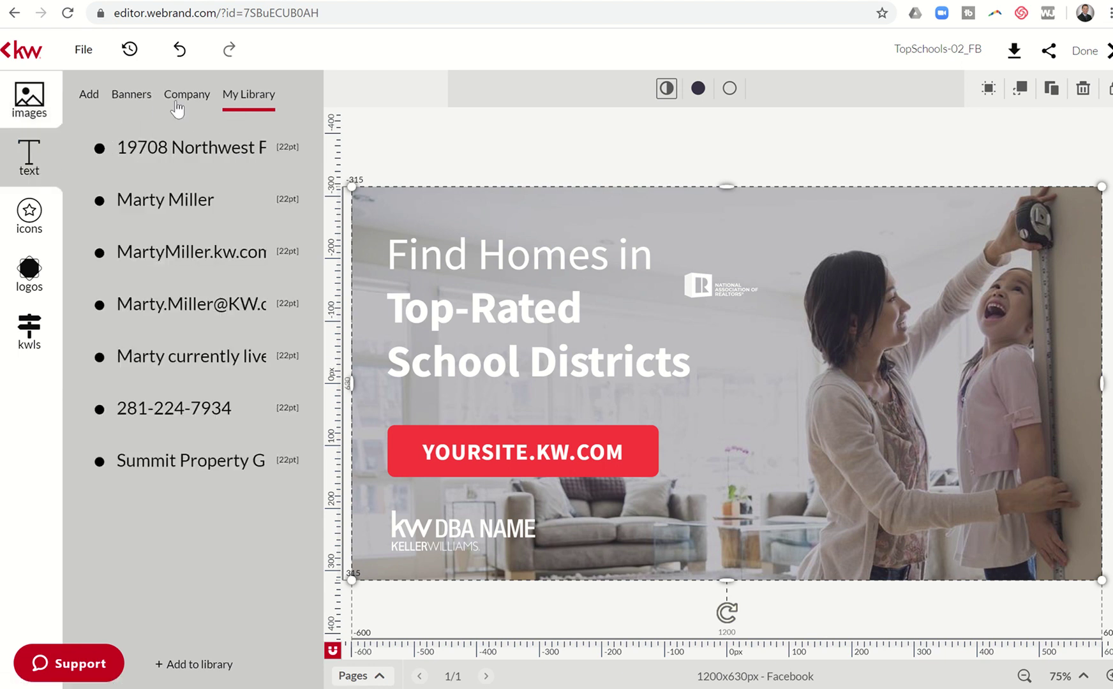
pyautogui.click(25, 220)
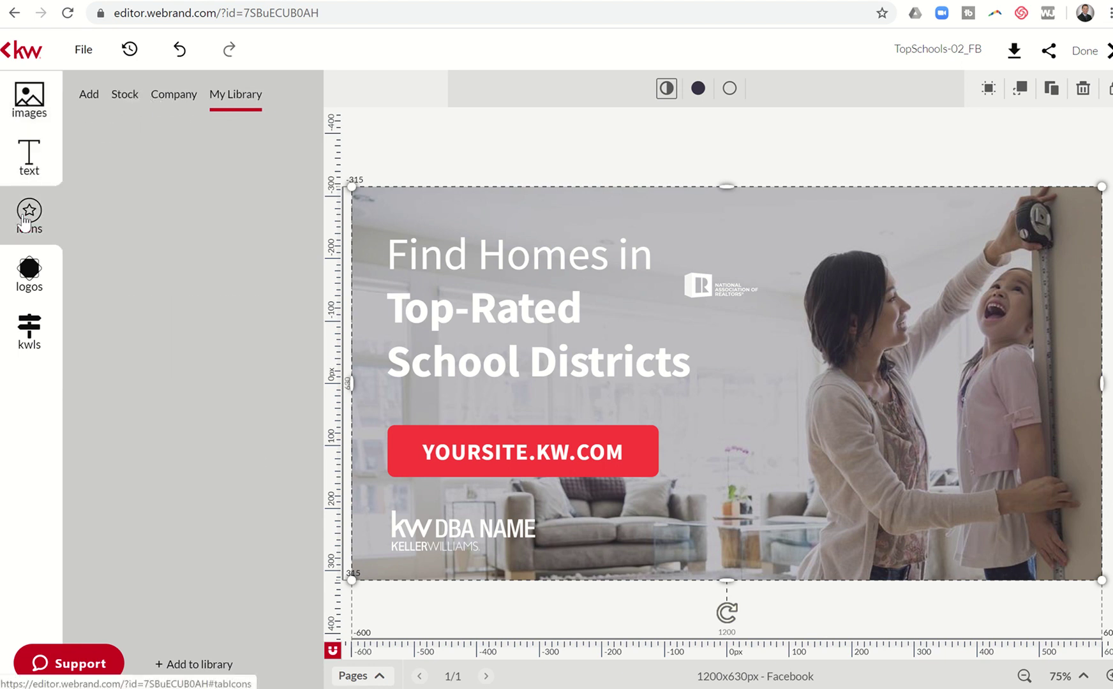
# Review the personal logo, image, text and icon libraries once more and return to the KW listings' neighborhood snapshots.
pyautogui.click(29, 271)
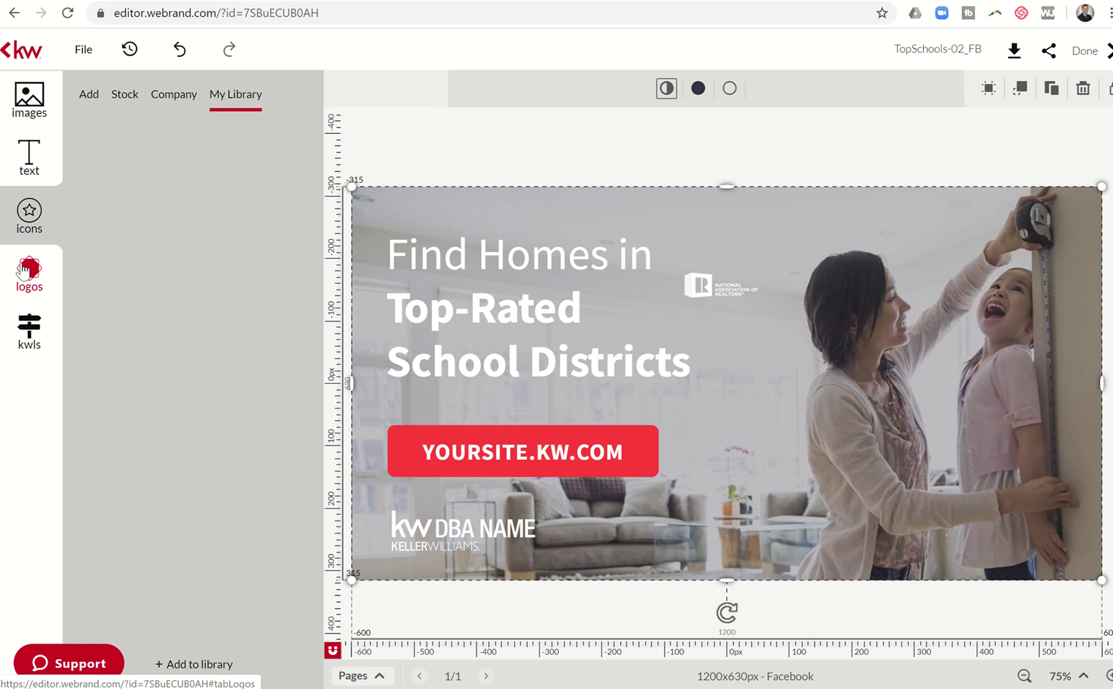
pyautogui.click(27, 338)
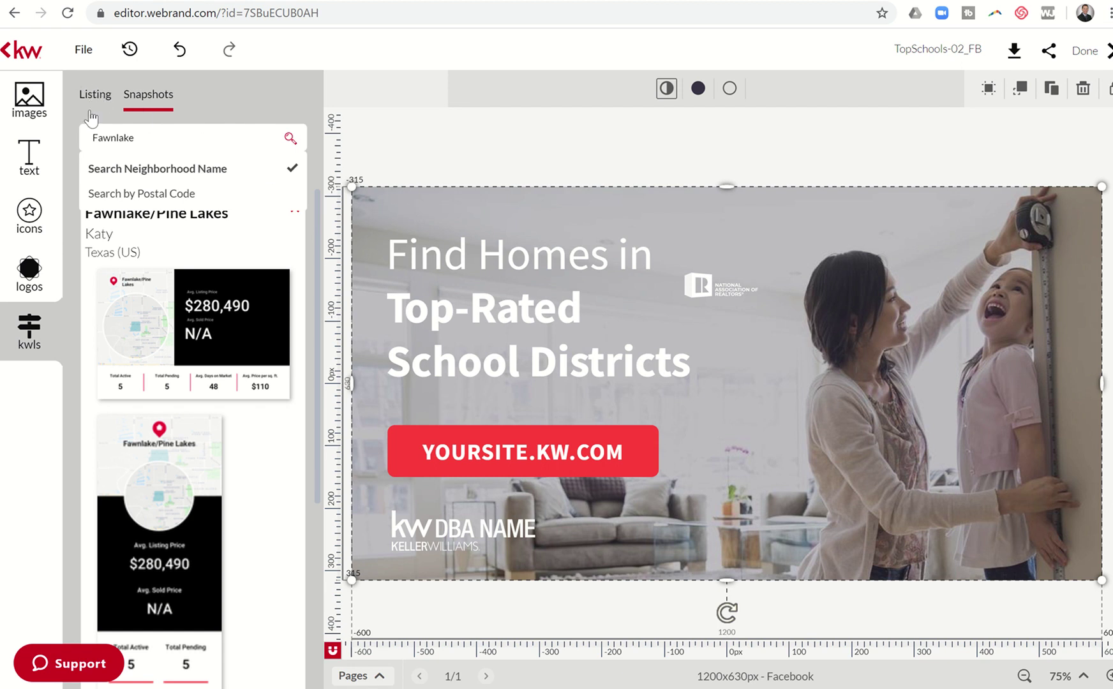
pyautogui.click(36, 102)
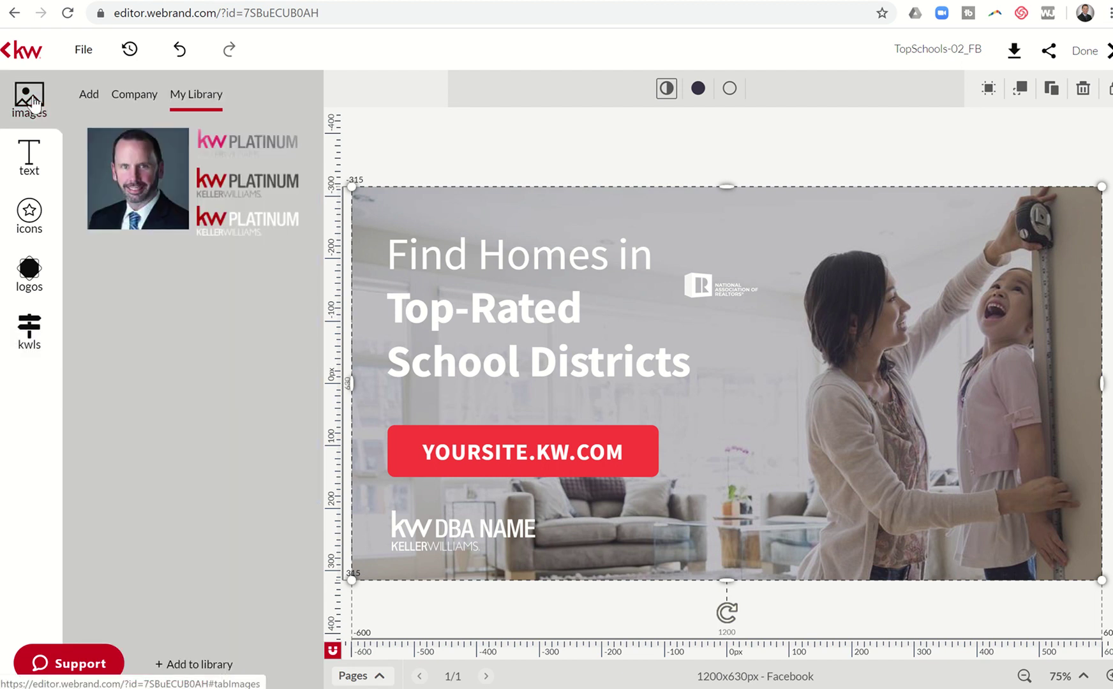
pyautogui.click(32, 169)
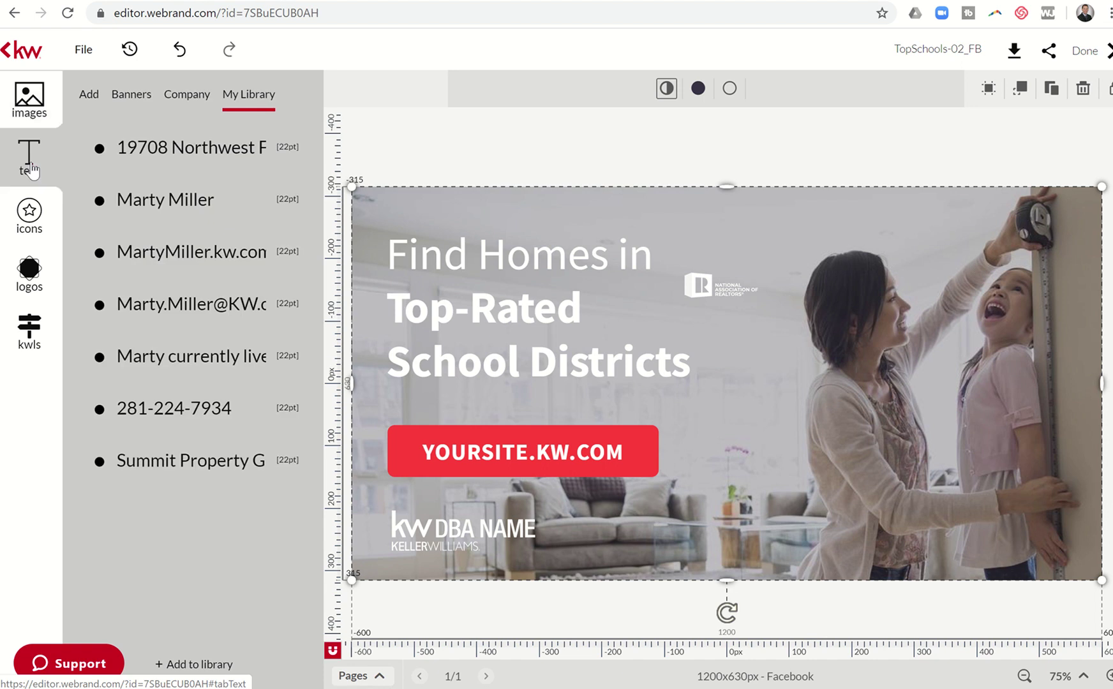
pyautogui.click(29, 228)
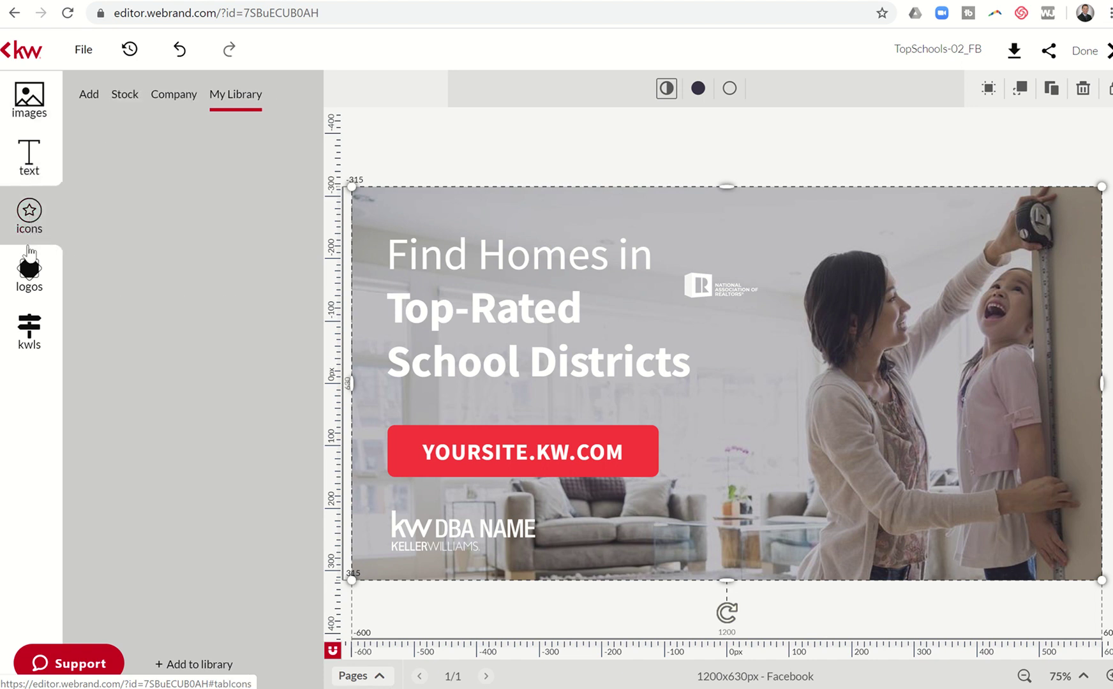
pyautogui.click(27, 271)
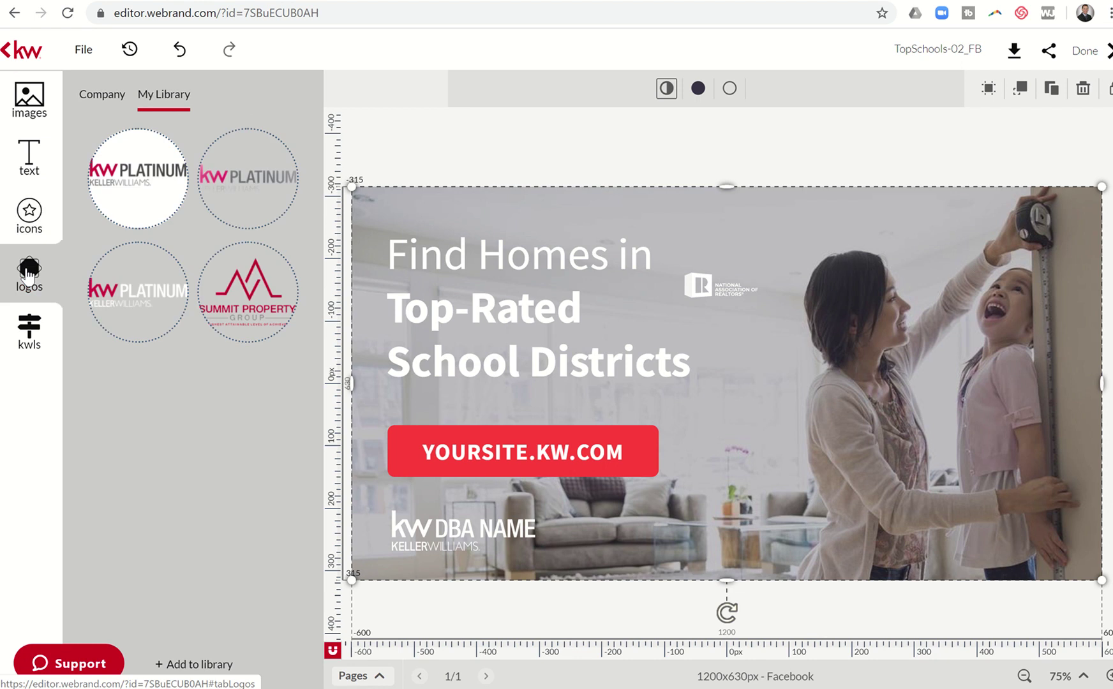
pyautogui.click(28, 327)
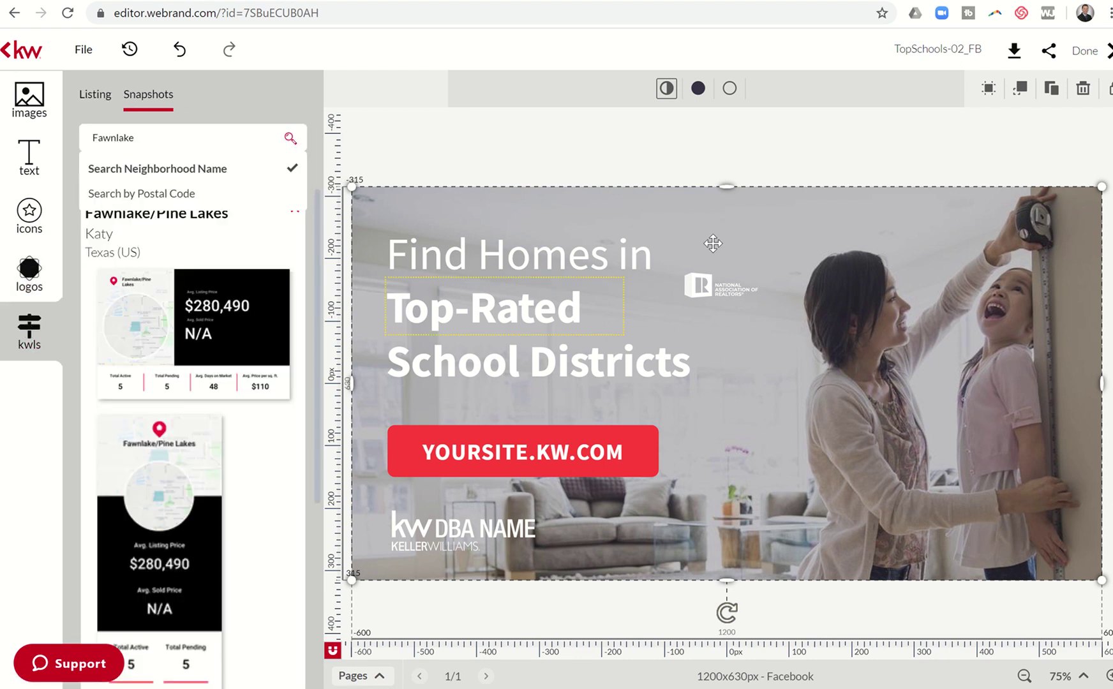